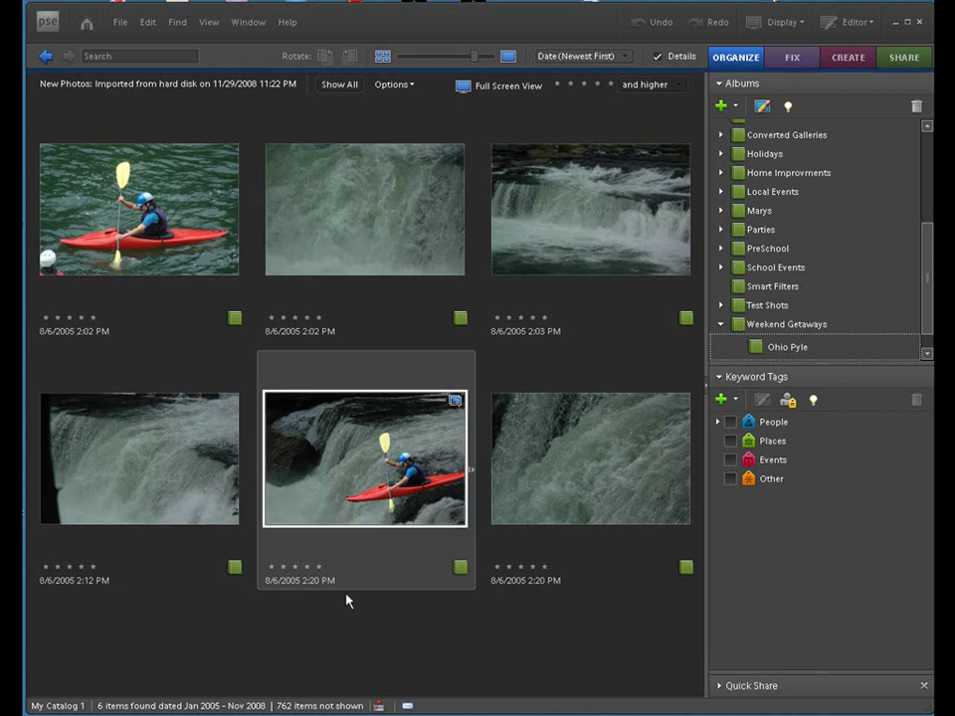
Open the red kayak photo and the waterfall photo dated 8/6/2005 2:12 PM together in Full Edit
left_click(166, 248)
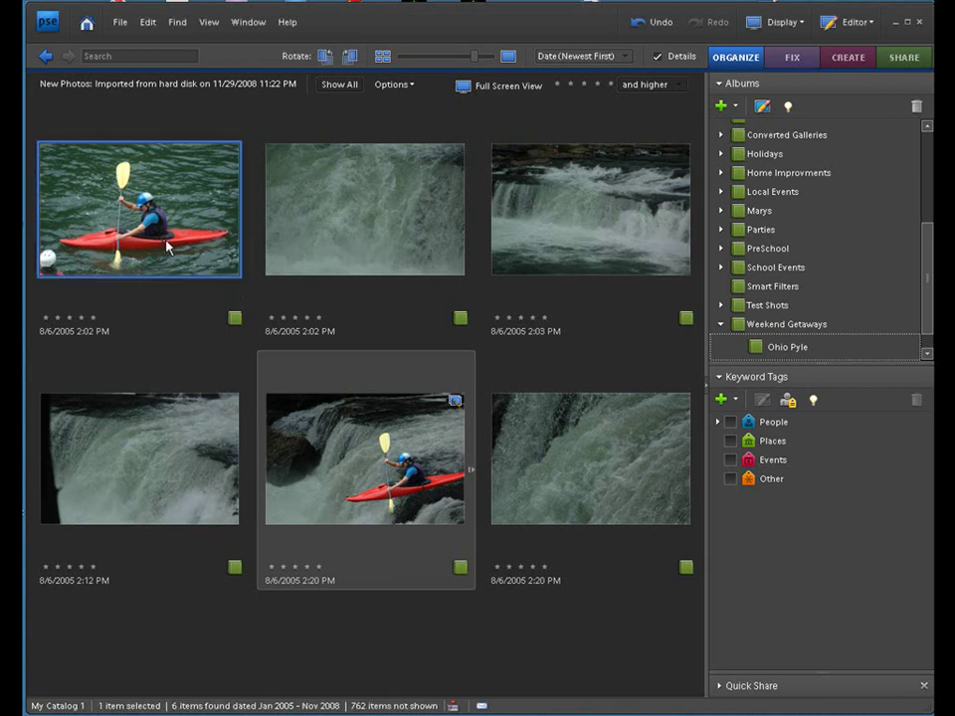
left_click(148, 452, "ctrl")
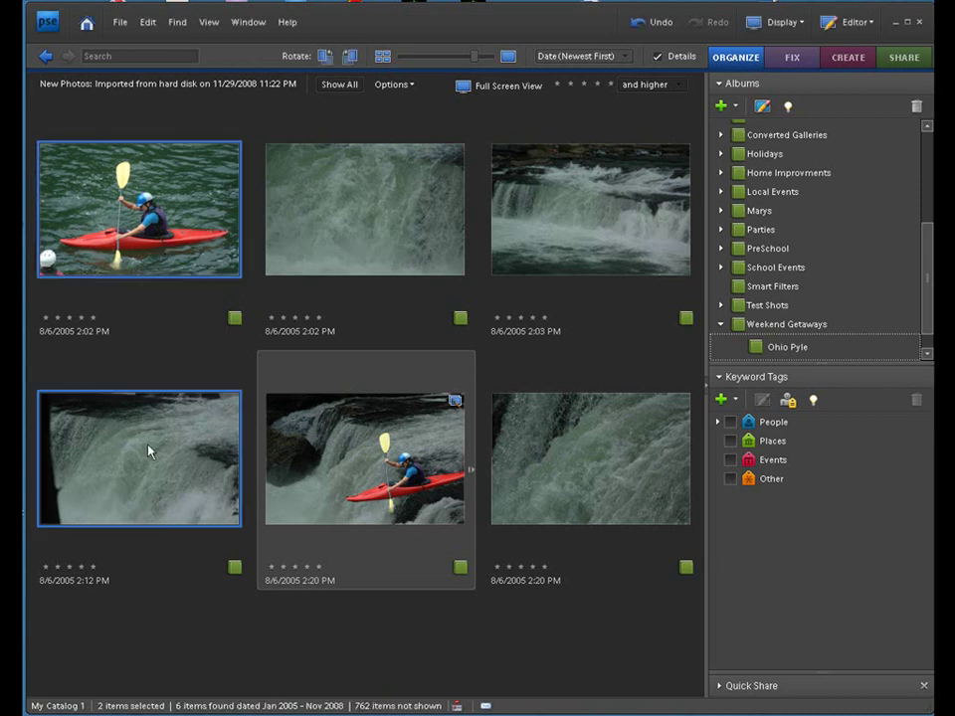
right_click(164, 209)
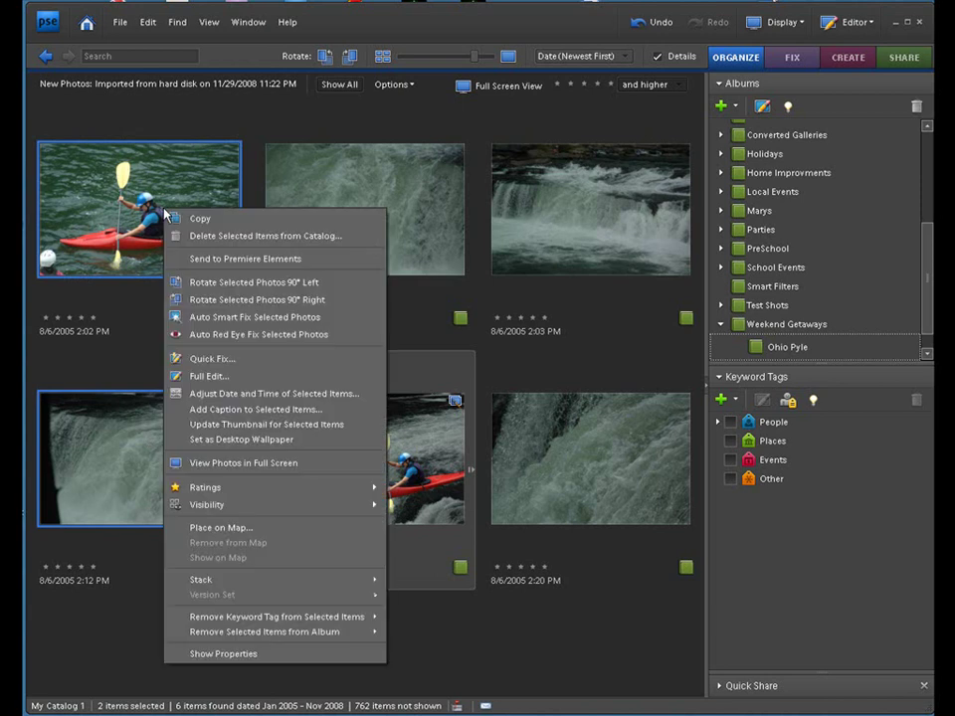
left_click(179, 377)
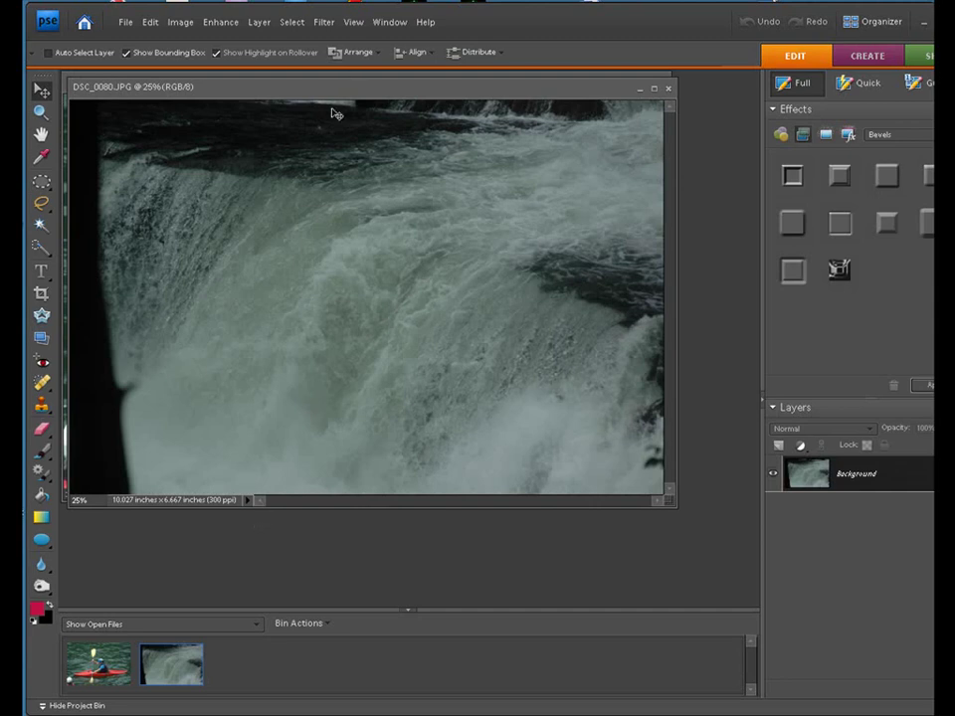
Compare the kayaker photo DSC_0061.JPG with the waterfall photo DSC_0098.JPG, finishing with the kayaker photo in front and covering the other
left_click_drag(336, 97, 378, 149)
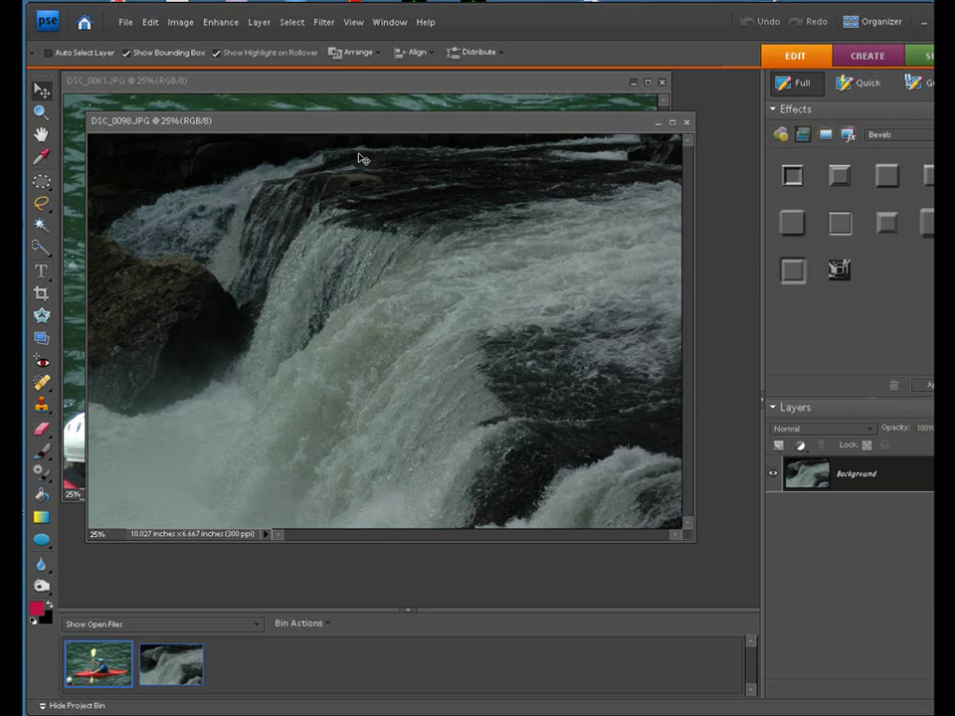
left_click_drag(79, 652, 323, 646)
left_click(429, 91)
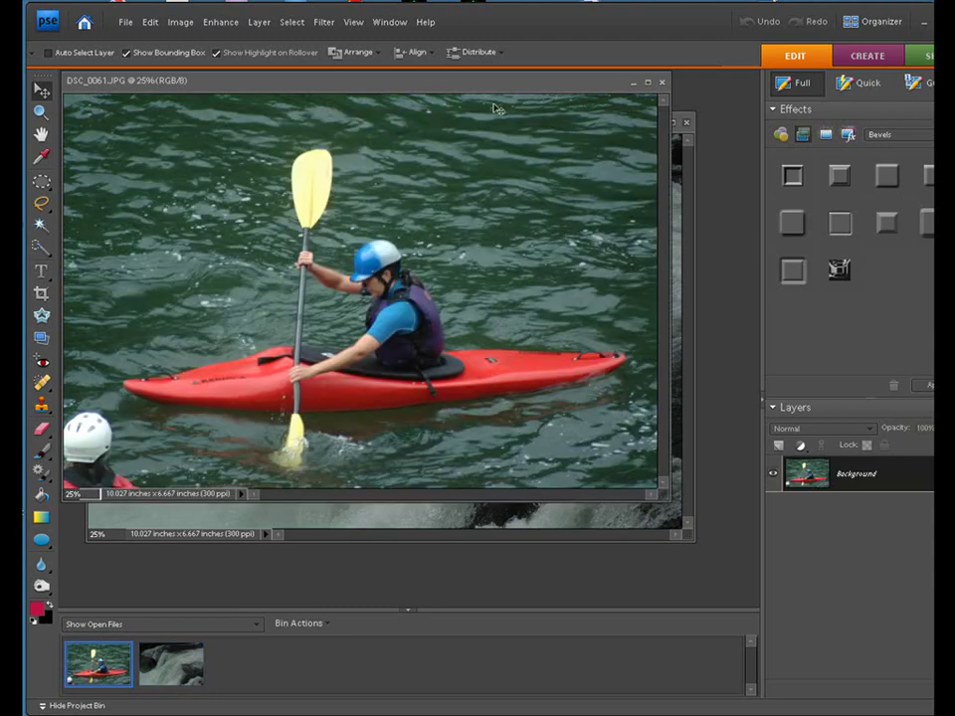
left_click(683, 141)
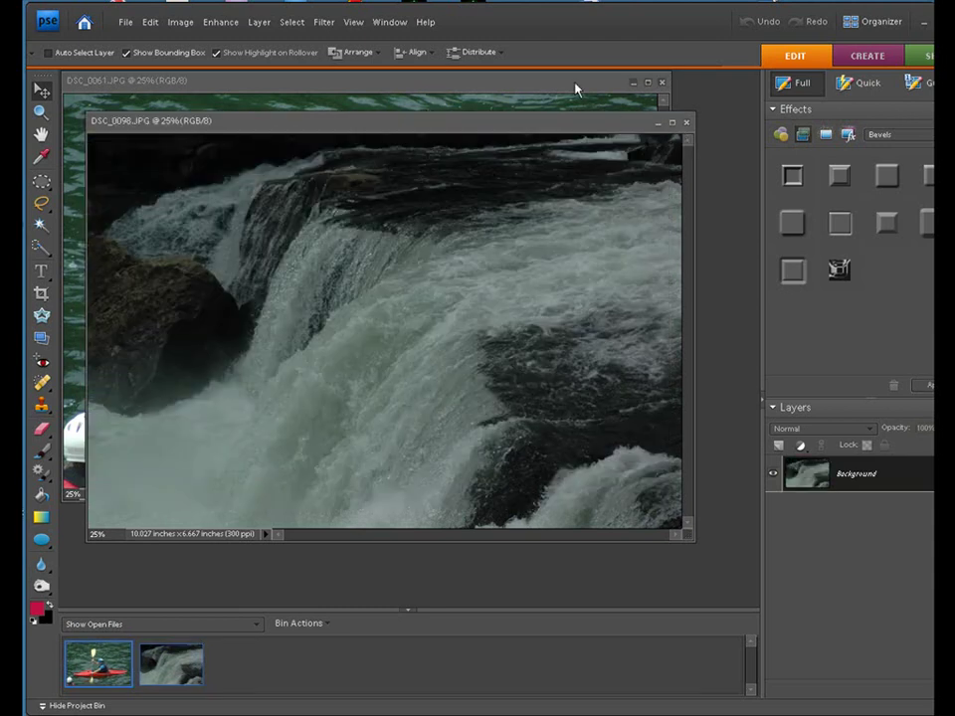
left_click(551, 86)
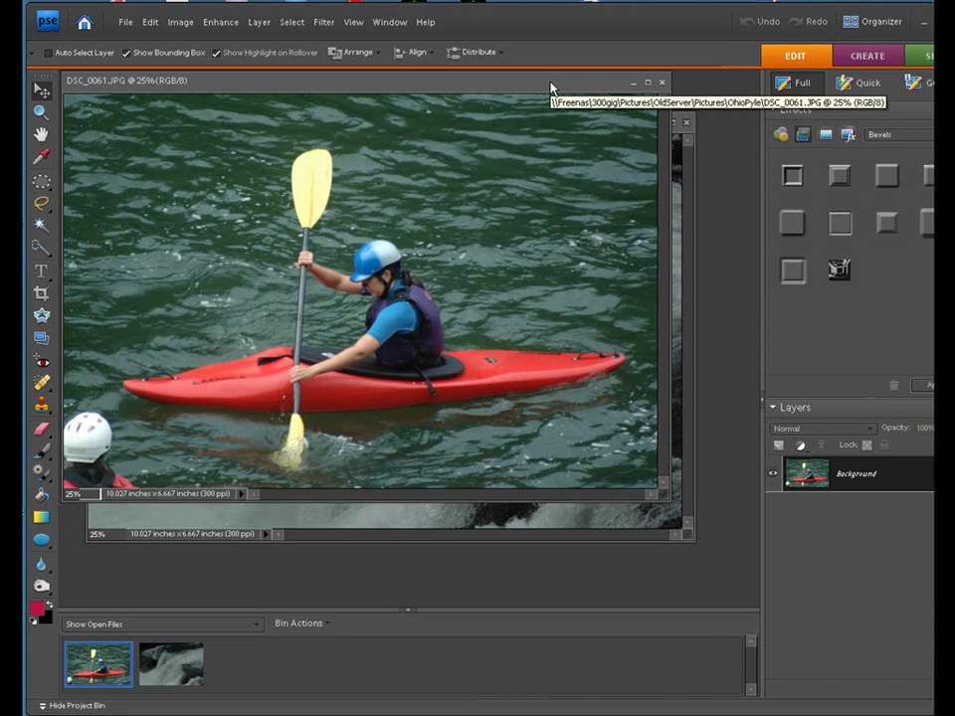
left_click(690, 138)
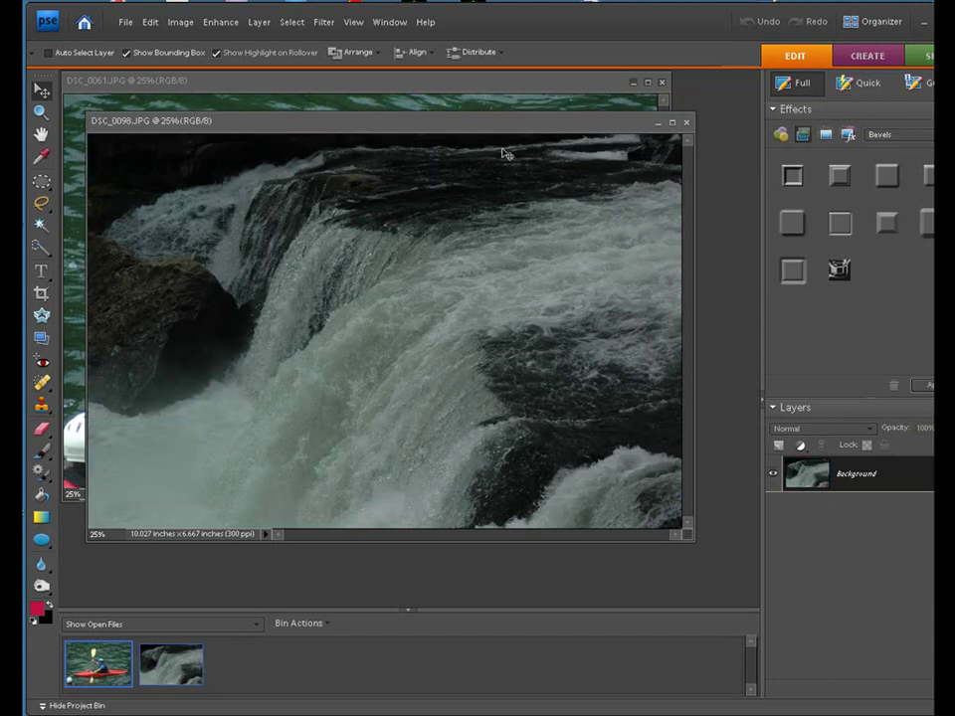
left_click(474, 87)
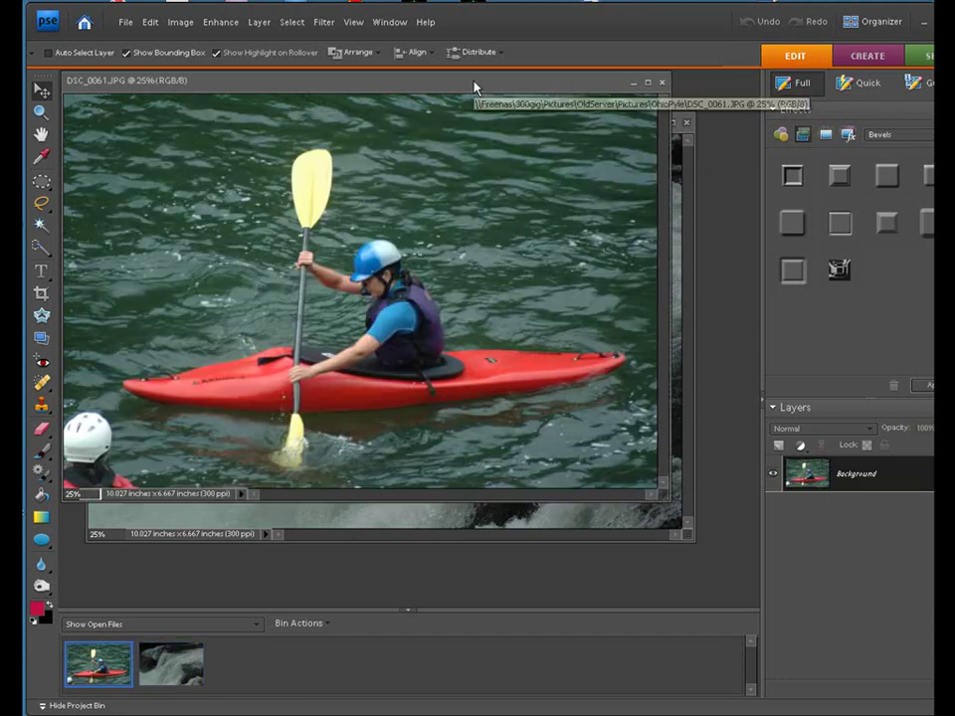
left_click(679, 145)
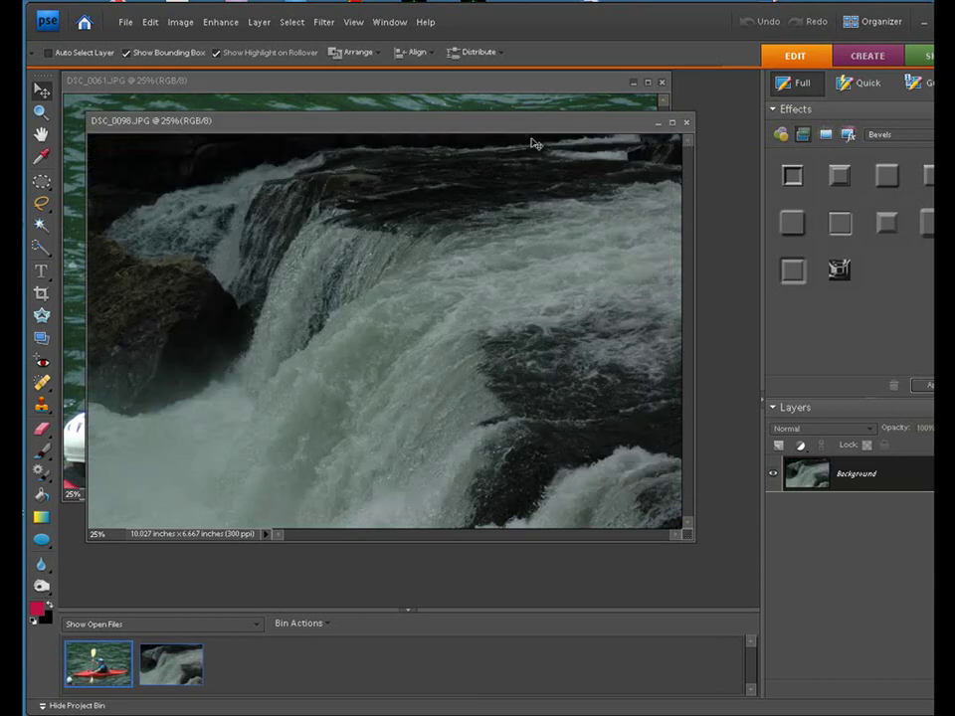
left_click(496, 93)
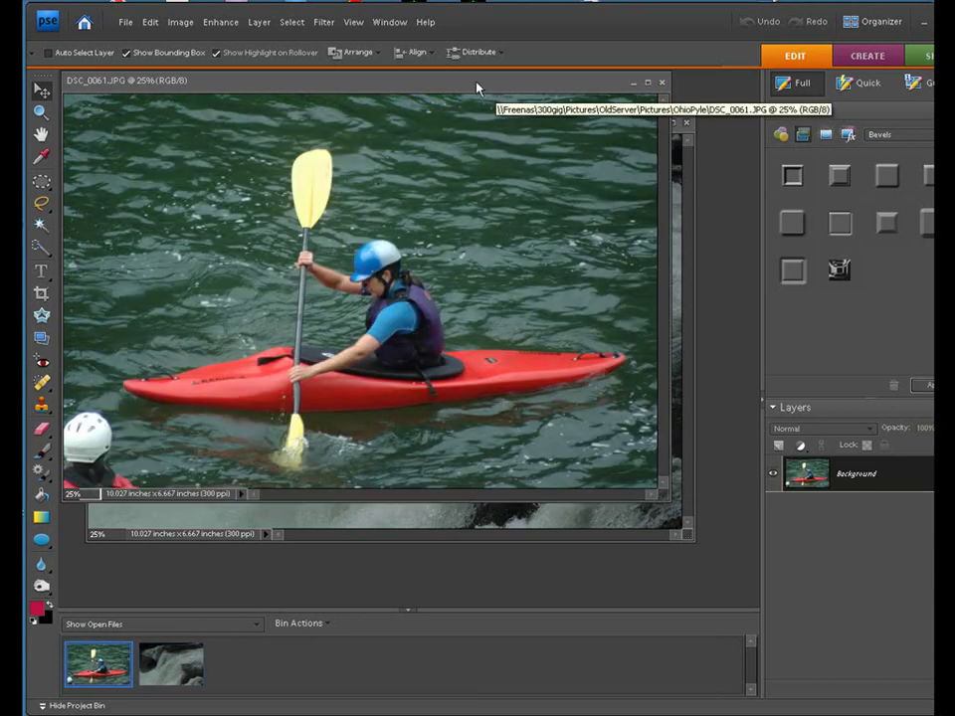
left_click_drag(471, 86, 496, 125)
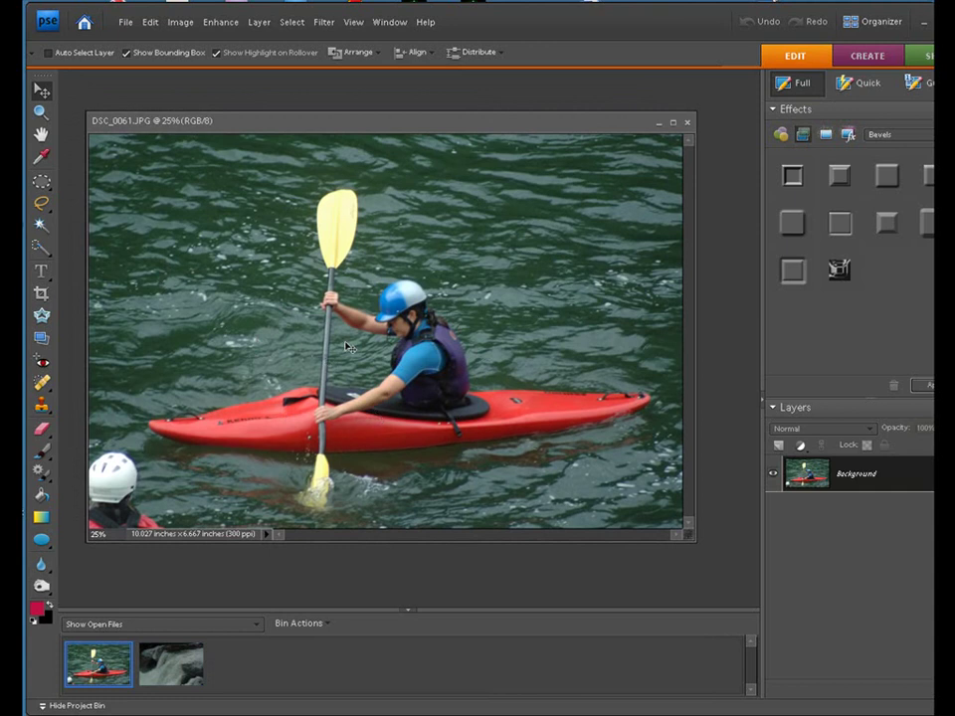
Select the kayaker, the red kayak and both paddle blades with the Quick Selection tool
left_click(40, 249)
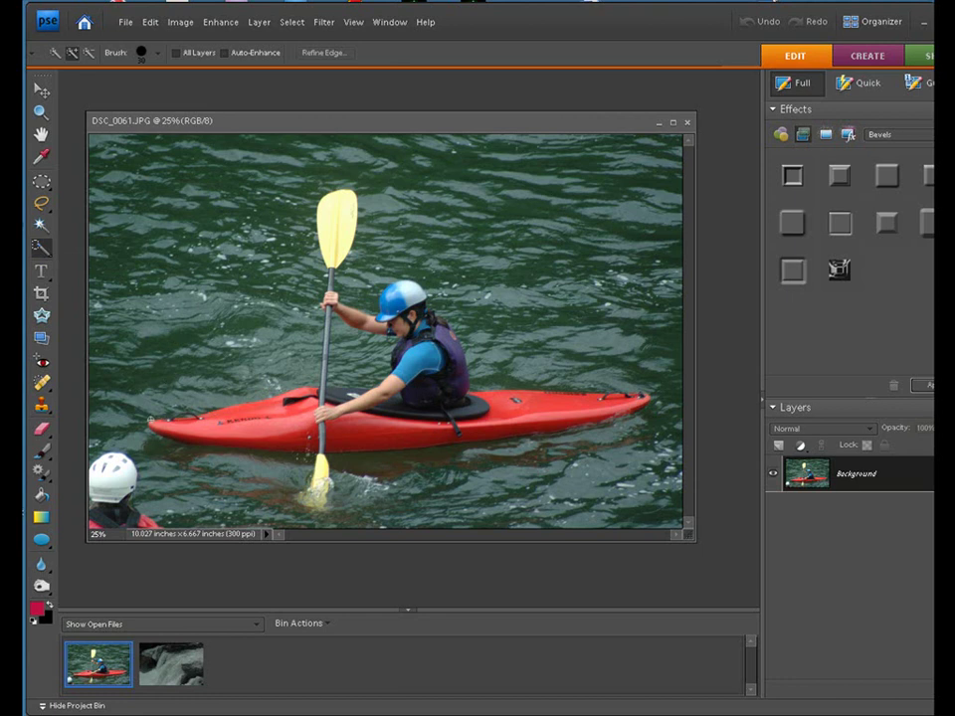
mouse_move(115, 317)
left_mouse_down()
mouse_move(214, 301)
mouse_move(209, 310)
mouse_move(255, 290)
mouse_move(282, 269)
mouse_move(250, 231)
mouse_move(257, 221)
left_mouse_up()
left_click_drag(333, 288, 332, 225)
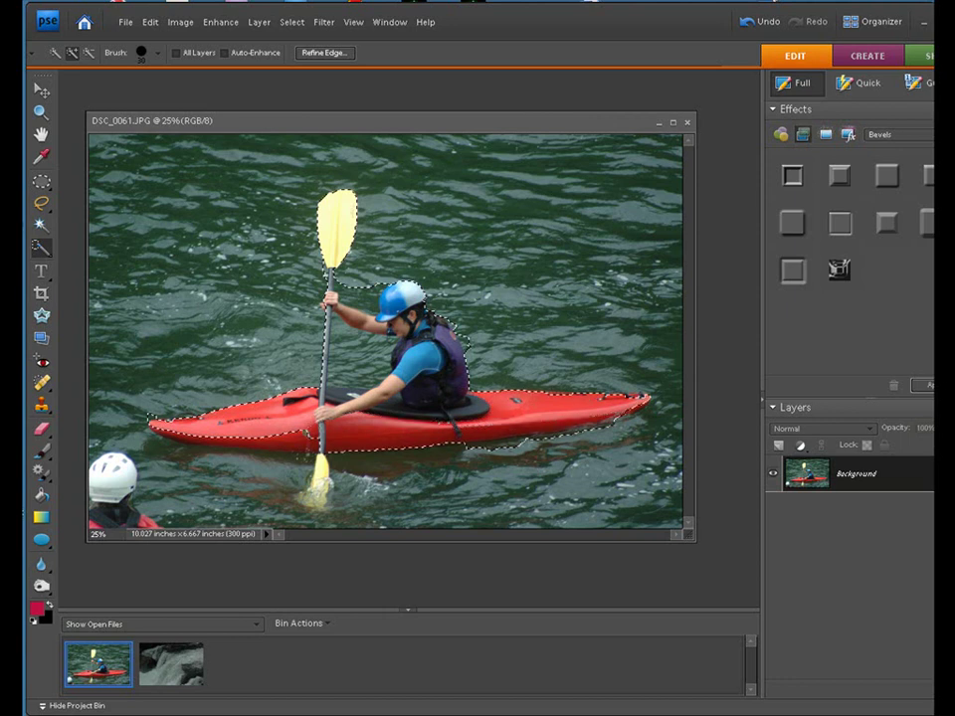
left_click_drag(261, 436, 149, 435)
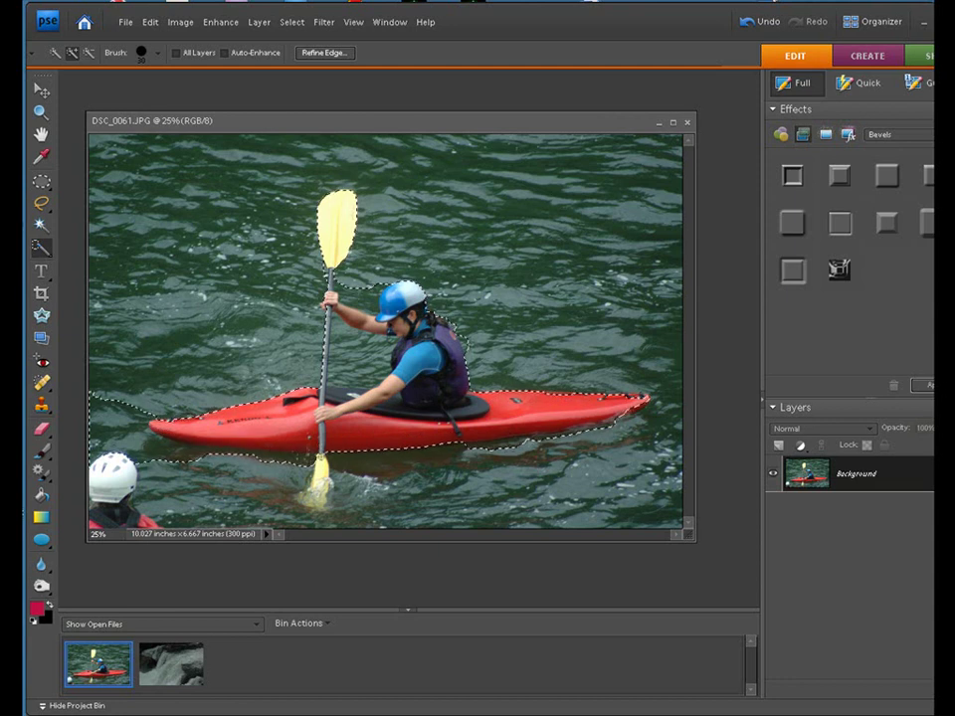
left_click(318, 485)
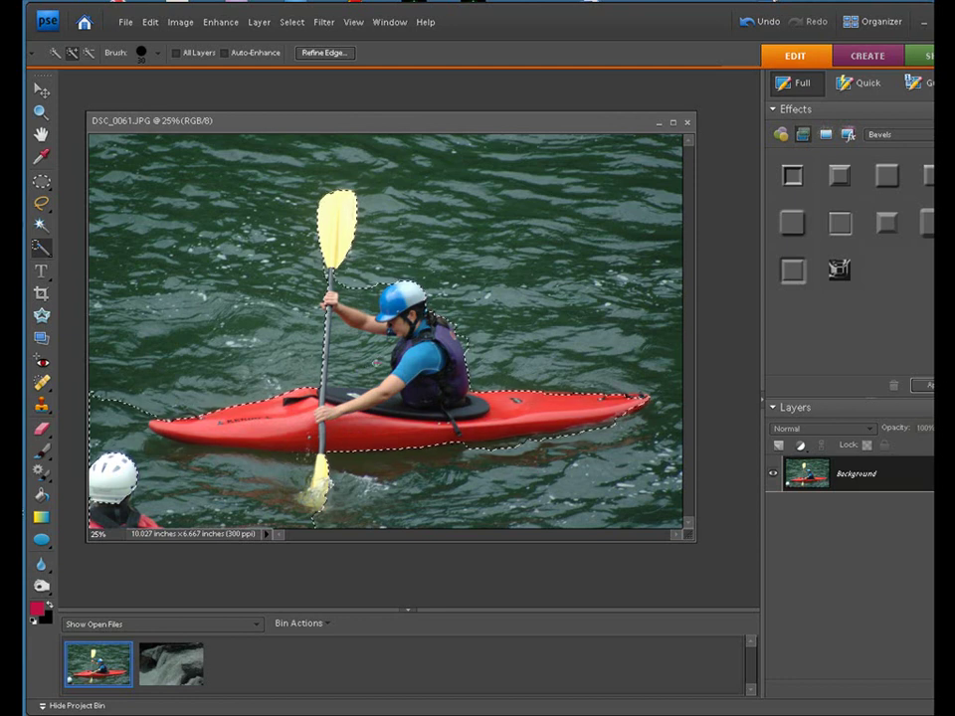
Subtract the surplus water around the kayak, arm and lower paddle from the quick selection
left_click(87, 52)
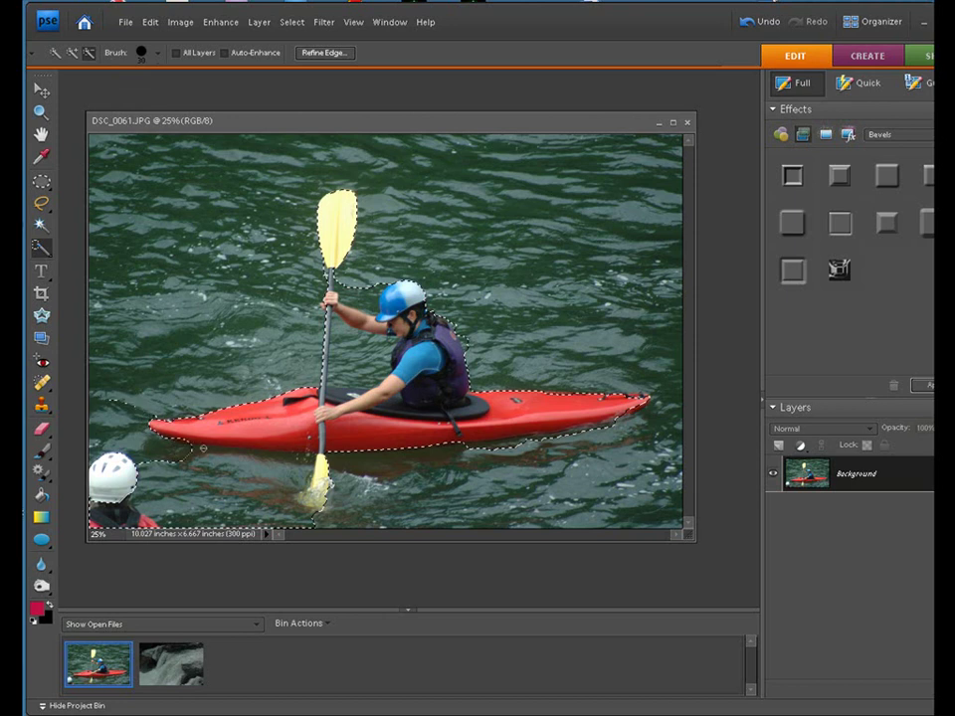
left_click_drag(150, 447, 260, 466)
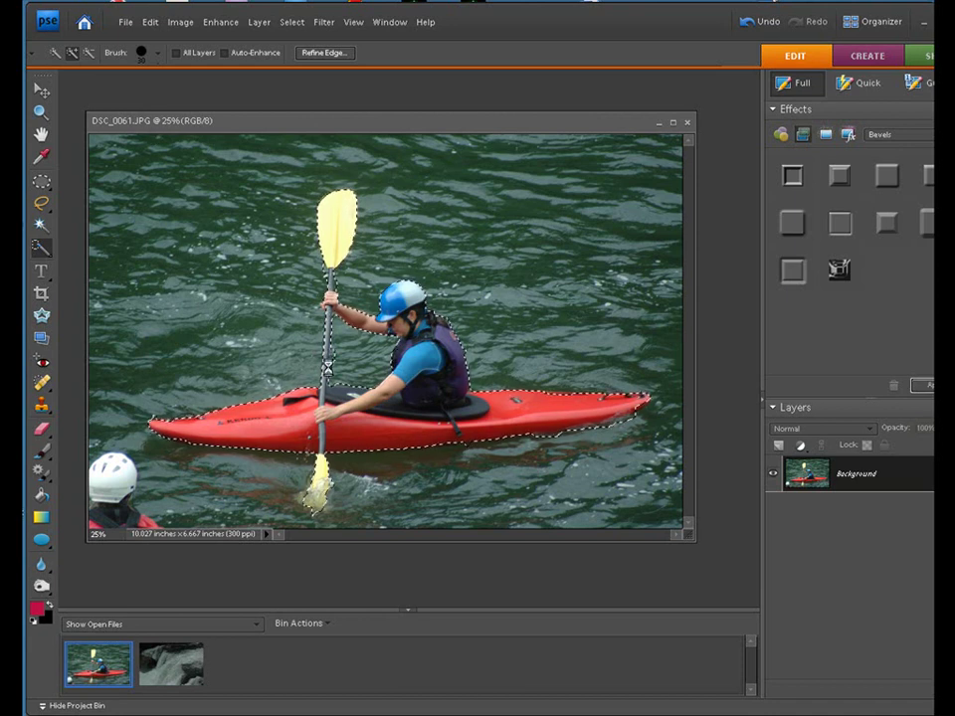
left_click(88, 52)
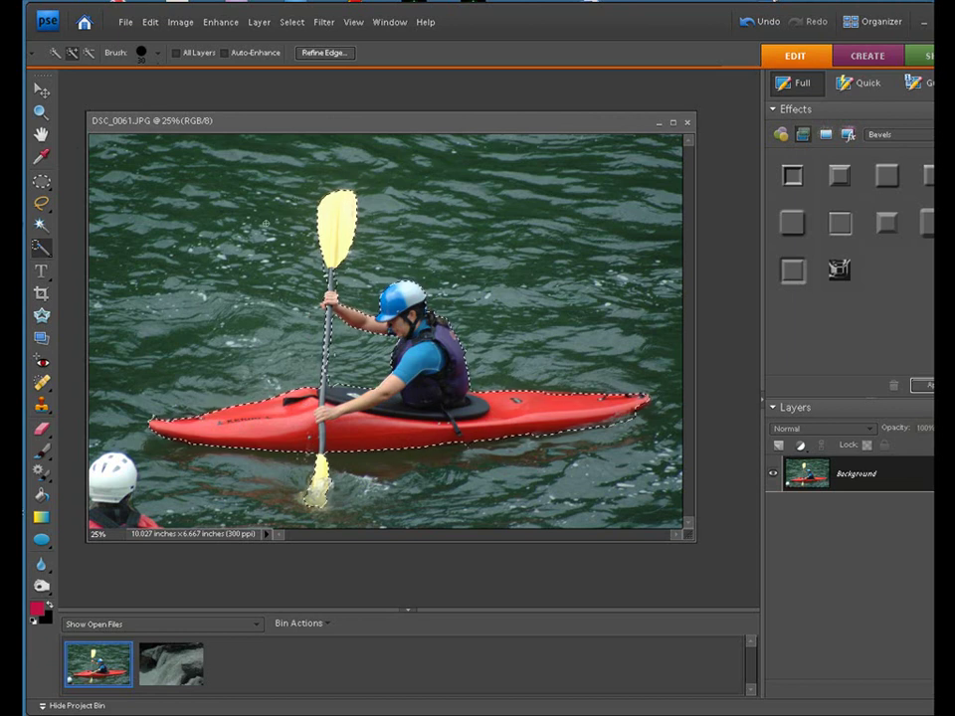
Copy the selected kayaker and kayak to a new layer using Layer via Copy
left_click(289, 22)
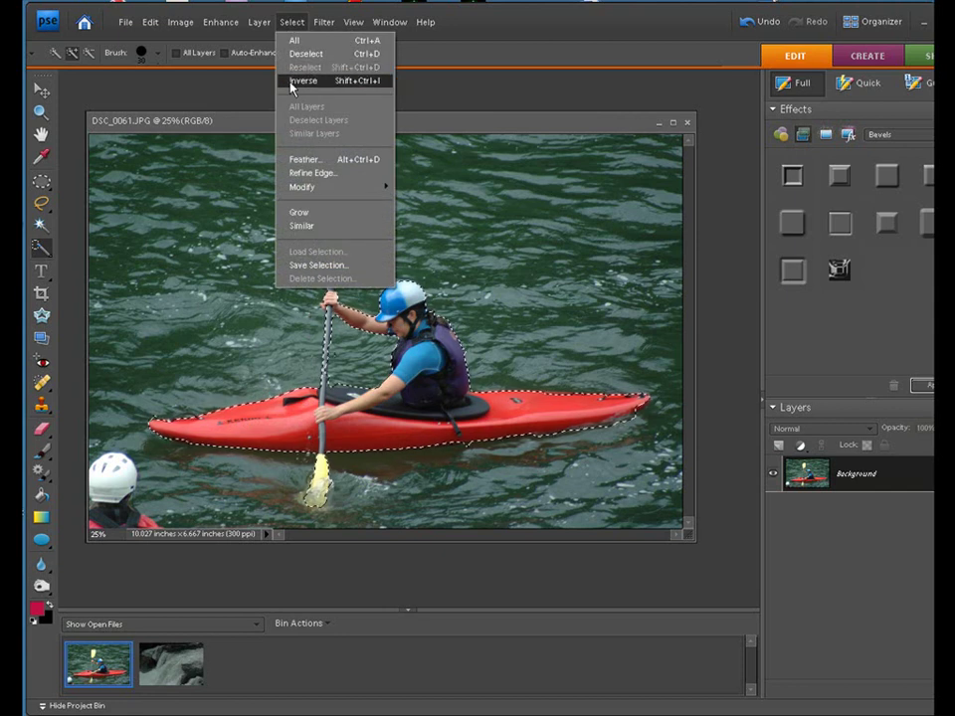
left_click(292, 22)
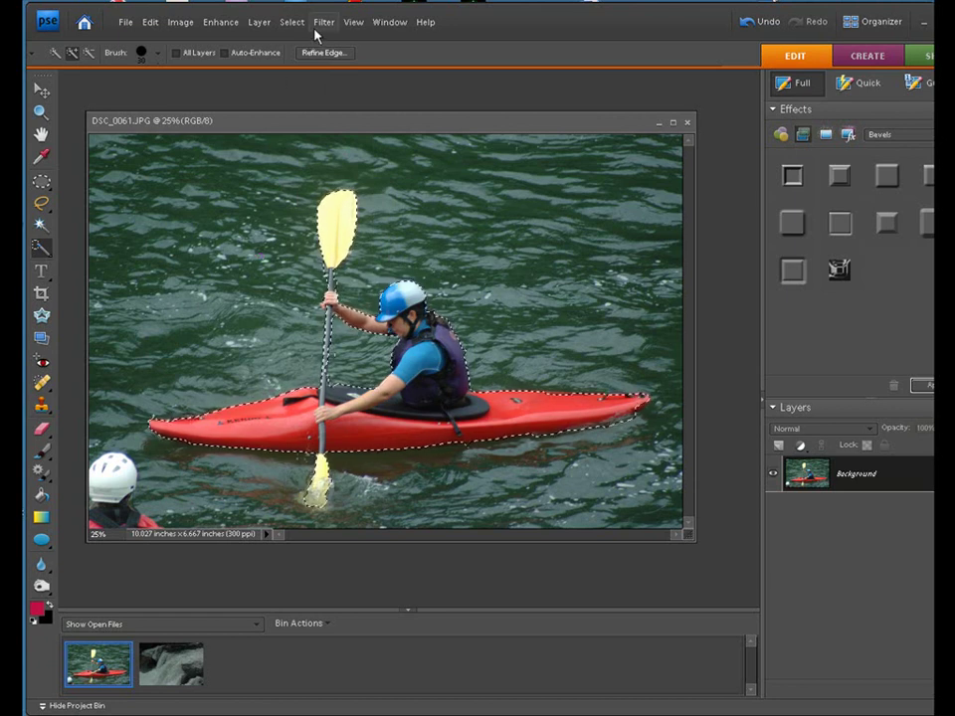
left_click(266, 22)
mouse_move(264, 41)
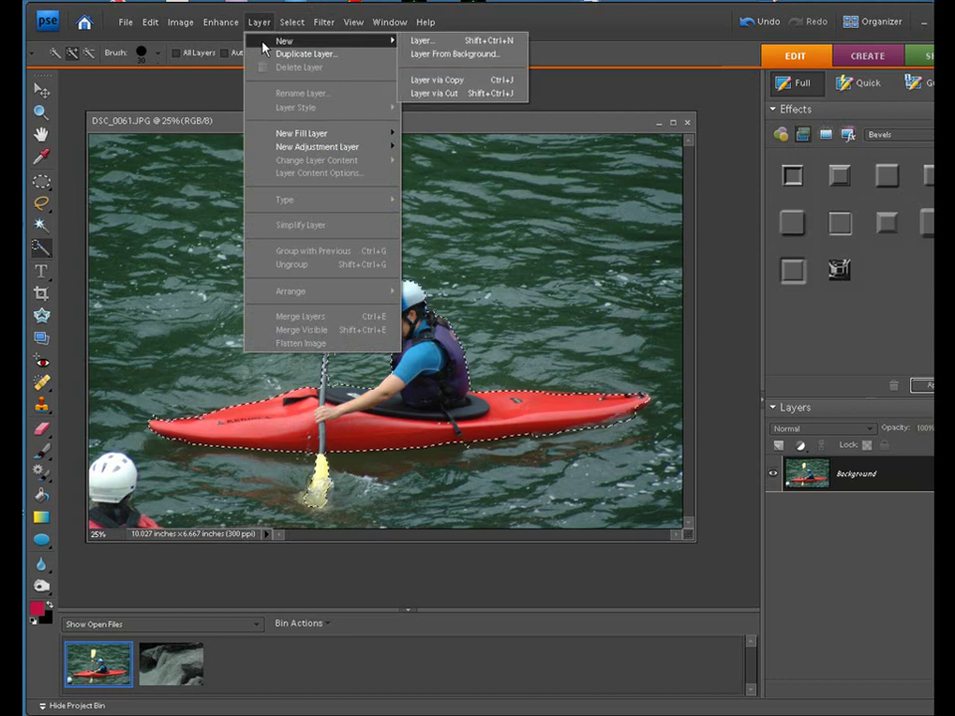
left_click(428, 81)
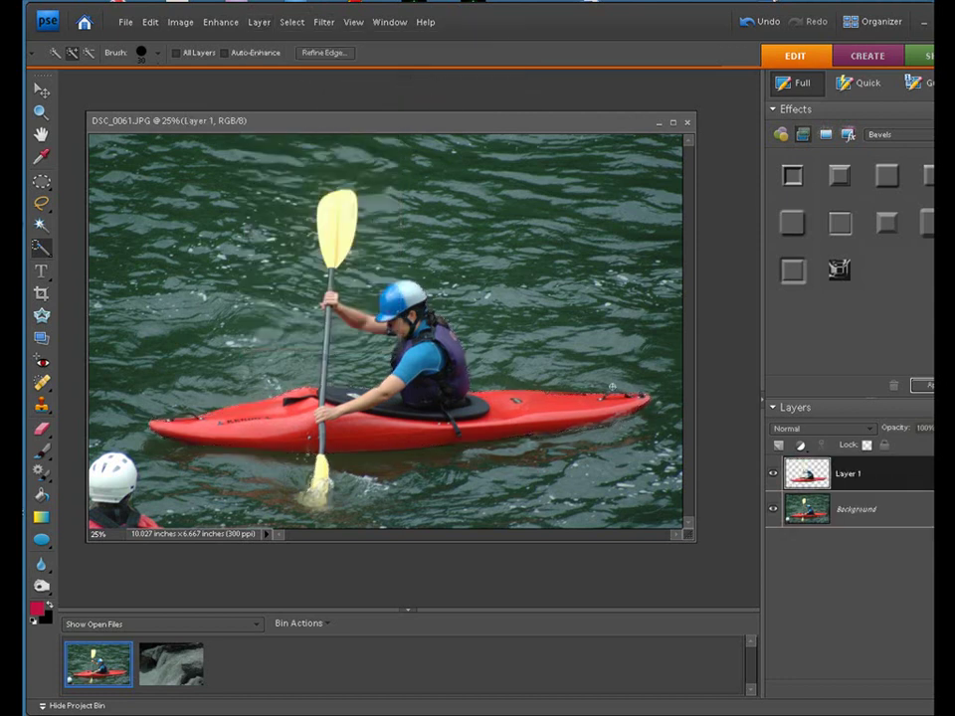
Hide the Background layer so only the cut-out kayaker layer is displayed
left_click(773, 511)
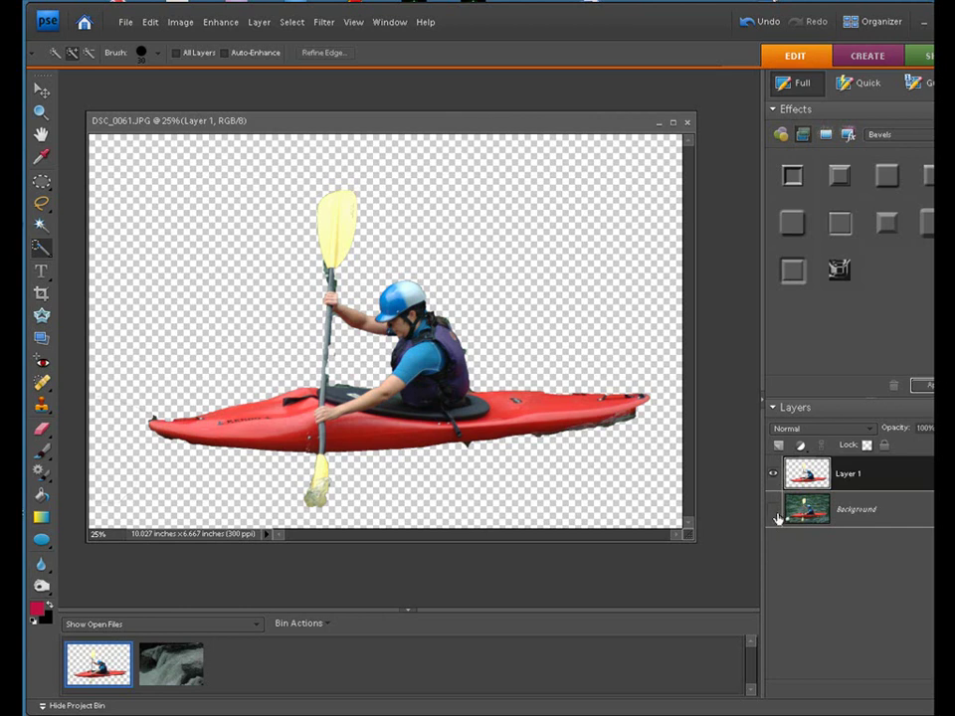
left_click(776, 512)
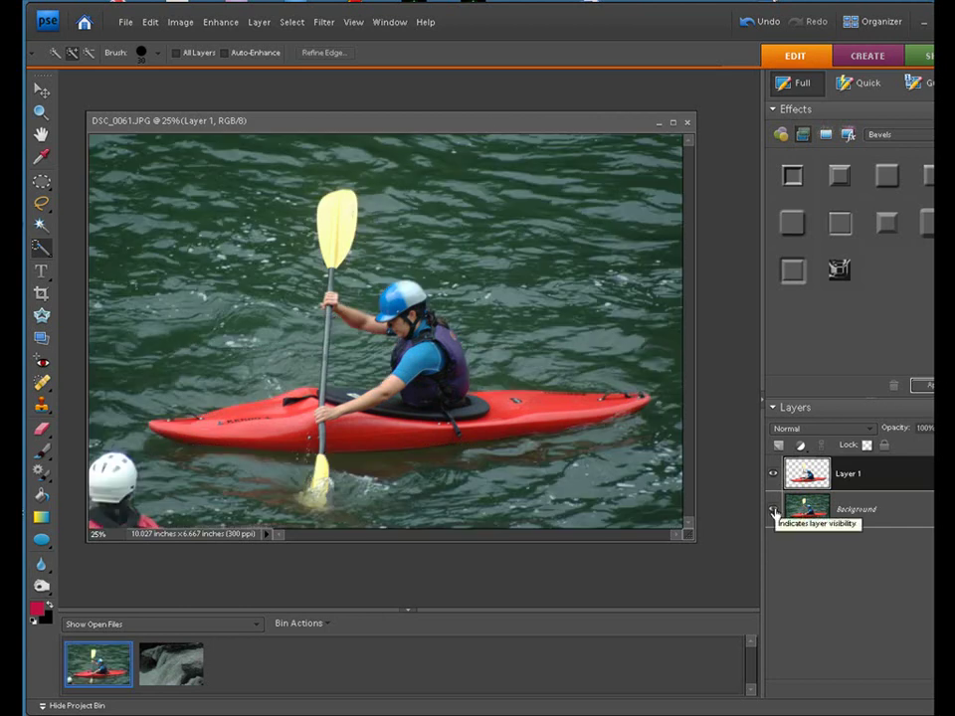
left_click(776, 512)
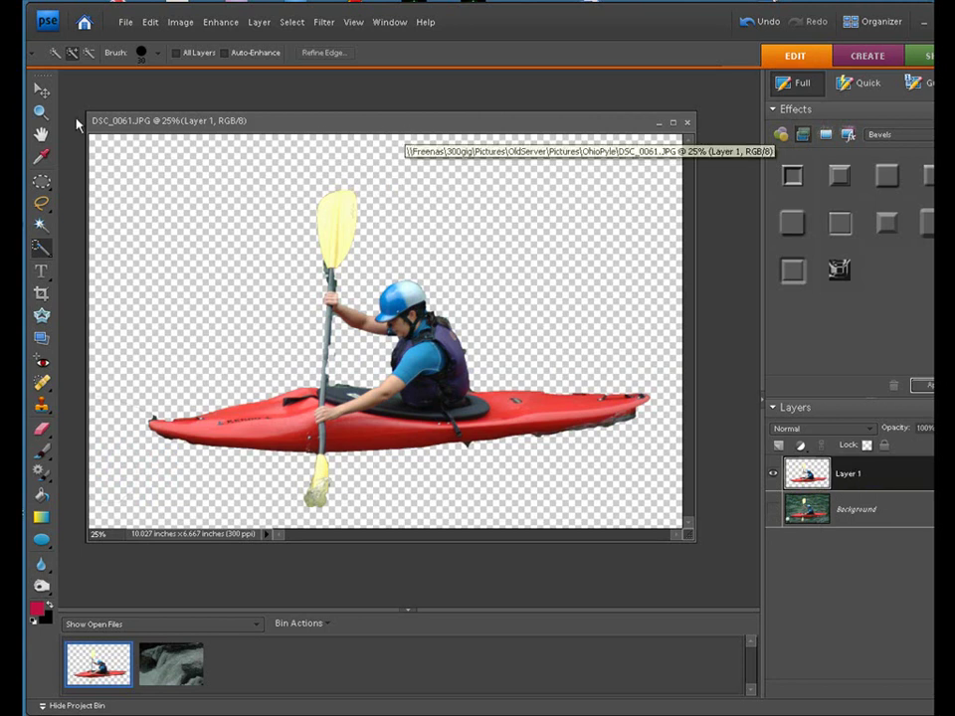
Move the image windows apart and copy the kayaker layer into the waterfall photo DSC_0098.JPG with the Move tool
left_click(41, 90)
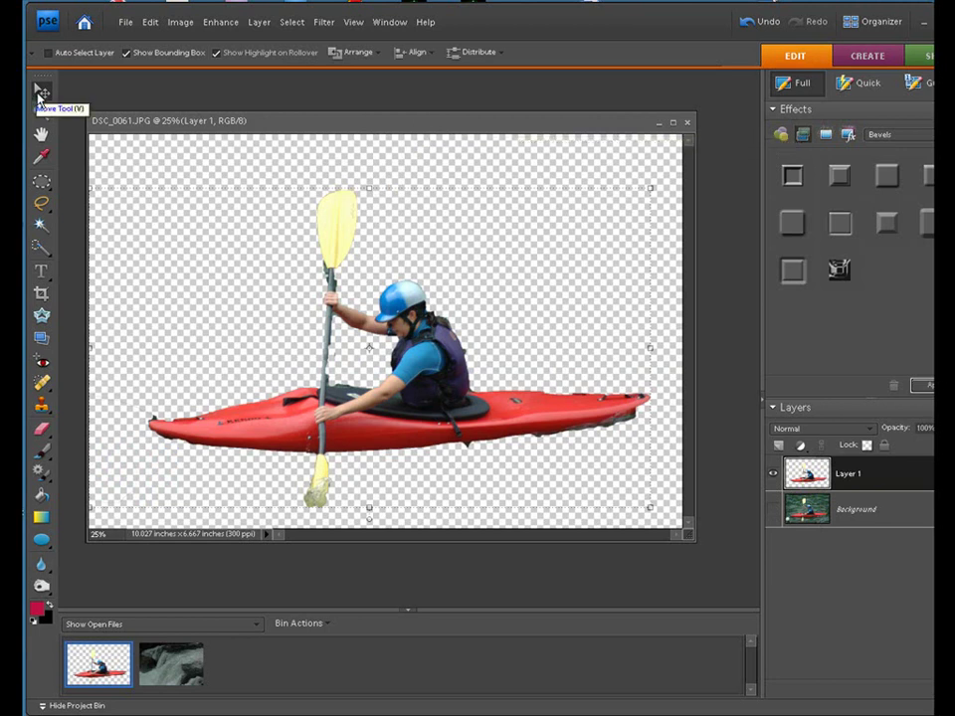
left_click_drag(379, 125, 409, 303)
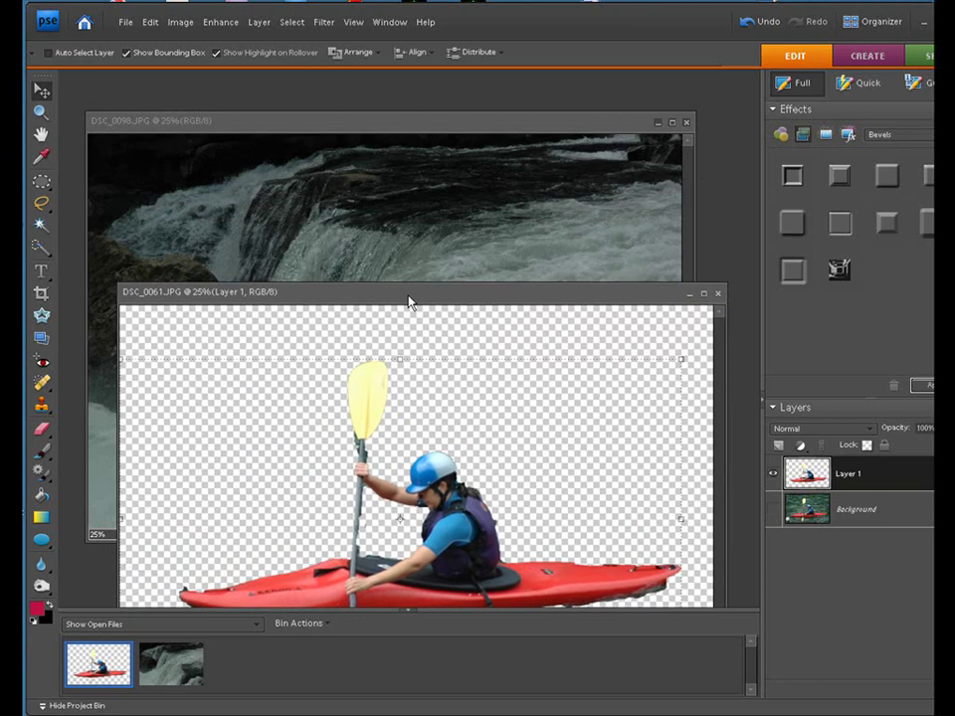
left_click_drag(446, 494, 409, 228)
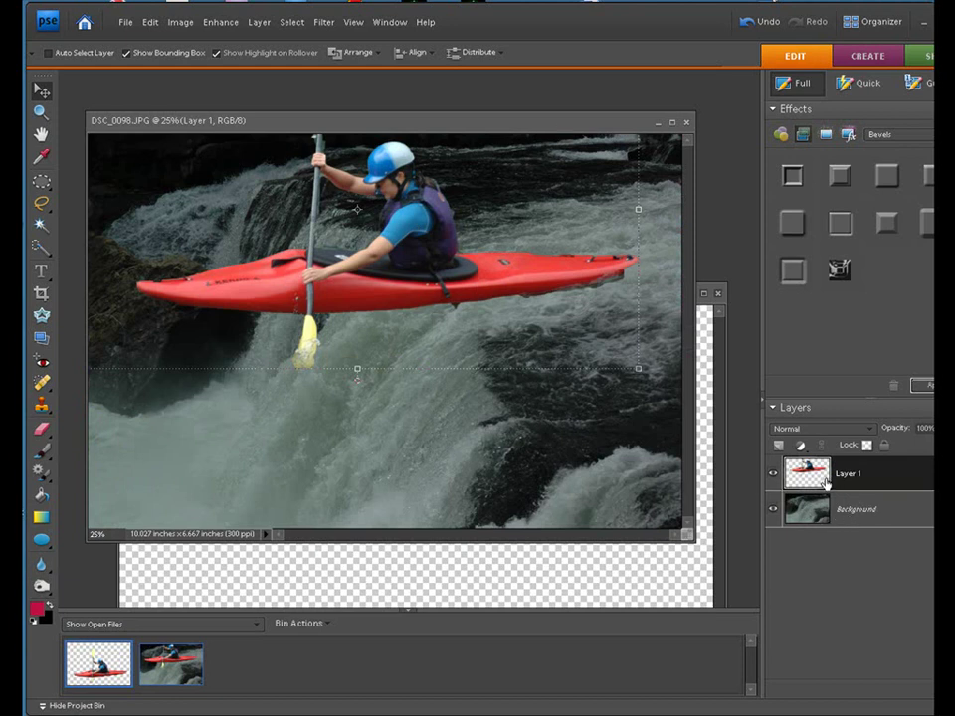
Close the kayaker photo DSC_0061.JPG without saving its changes
left_click_drag(542, 452, 719, 314)
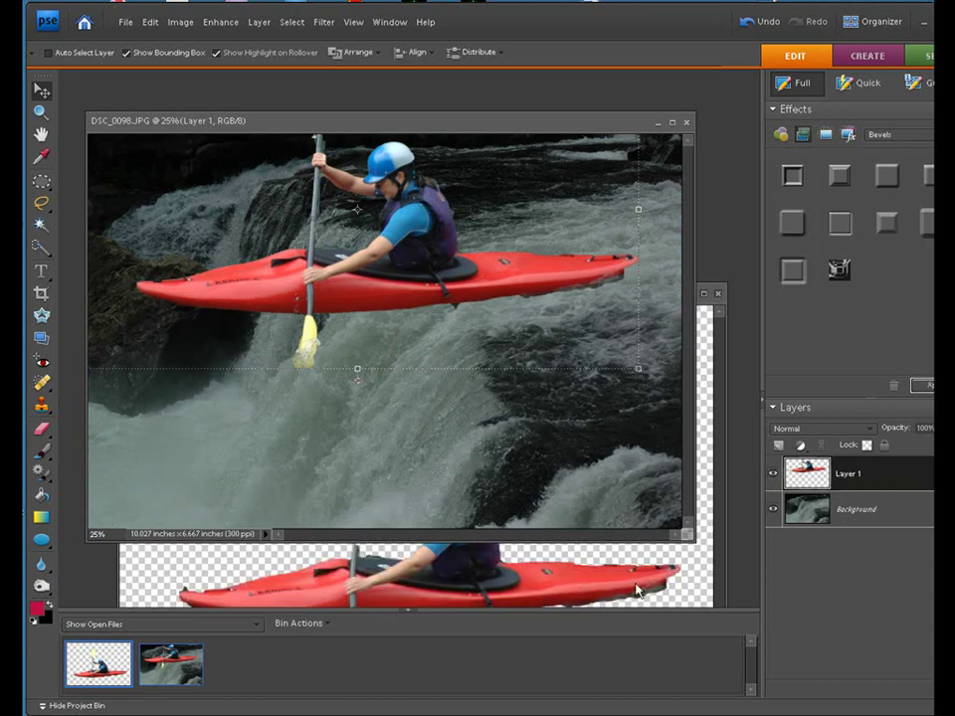
left_click(717, 295)
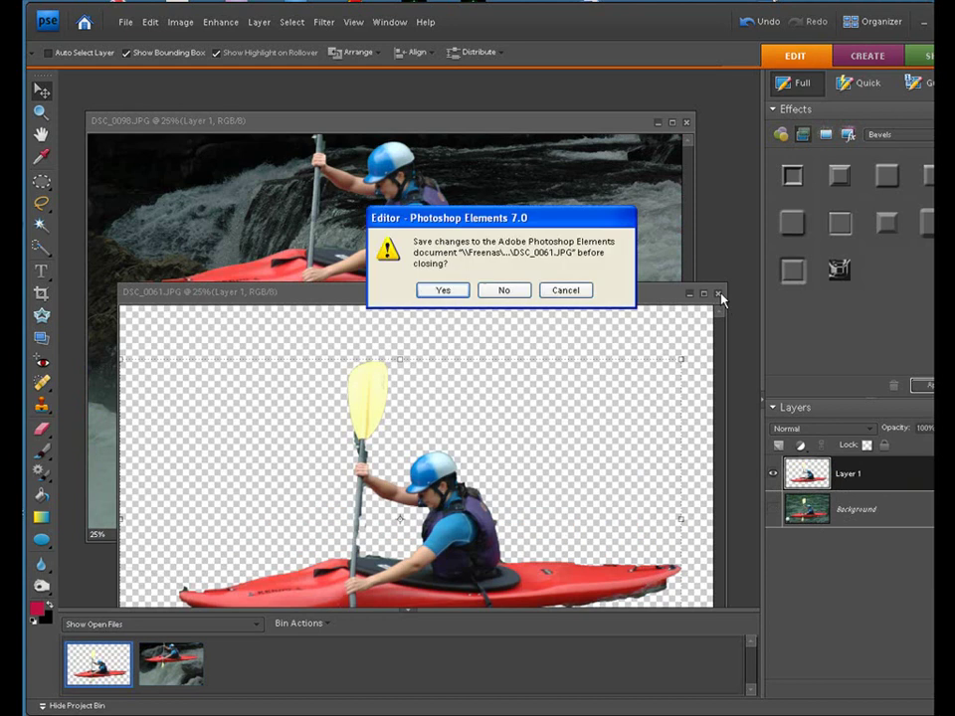
left_click(518, 298)
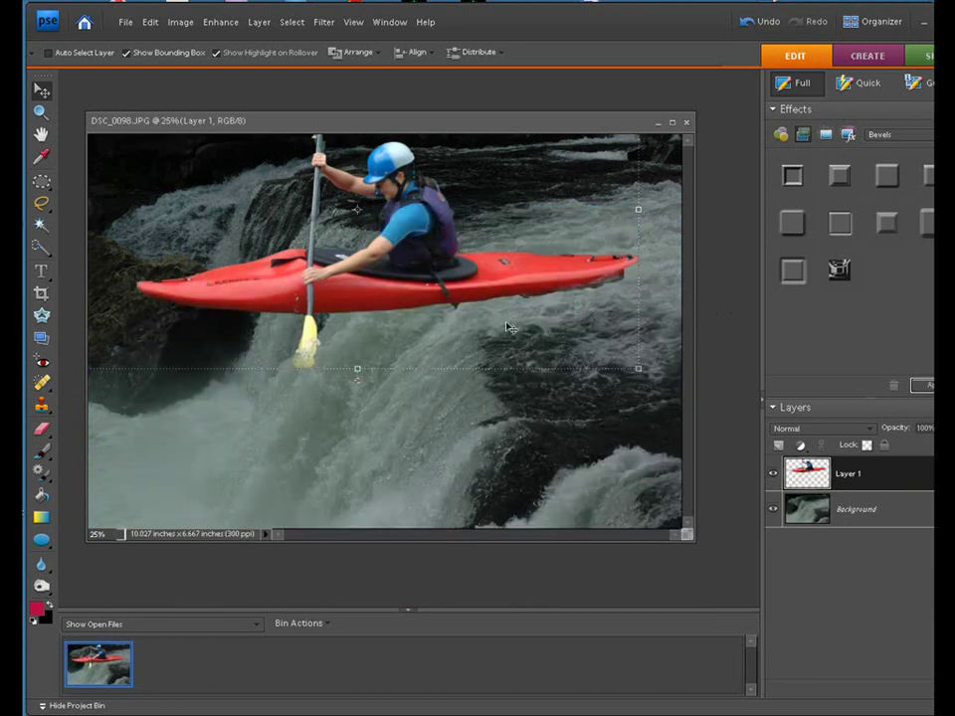
Reposition the kayaker layer lower and further right over the waterfall, with the whole paddle inside the image
left_click_drag(418, 129, 428, 104)
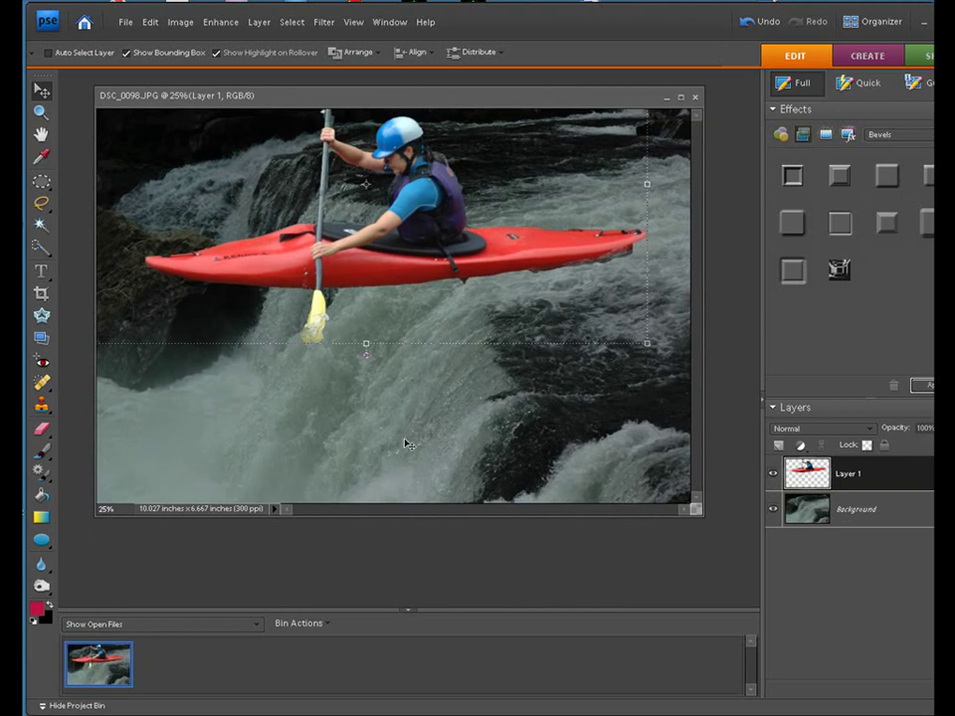
left_click_drag(307, 147, 317, 214)
left_click_drag(407, 260, 509, 312)
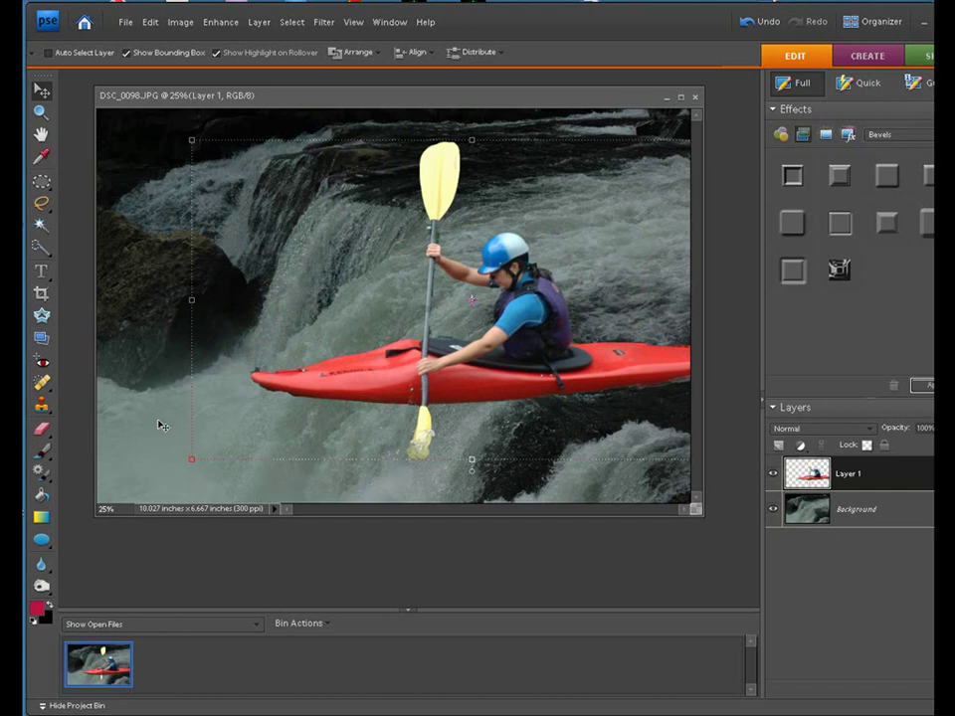
Scale the kayaker layer to about 76% width and 72% height, and place it over the lower-right part of the waterfall
left_click_drag(525, 332, 452, 320)
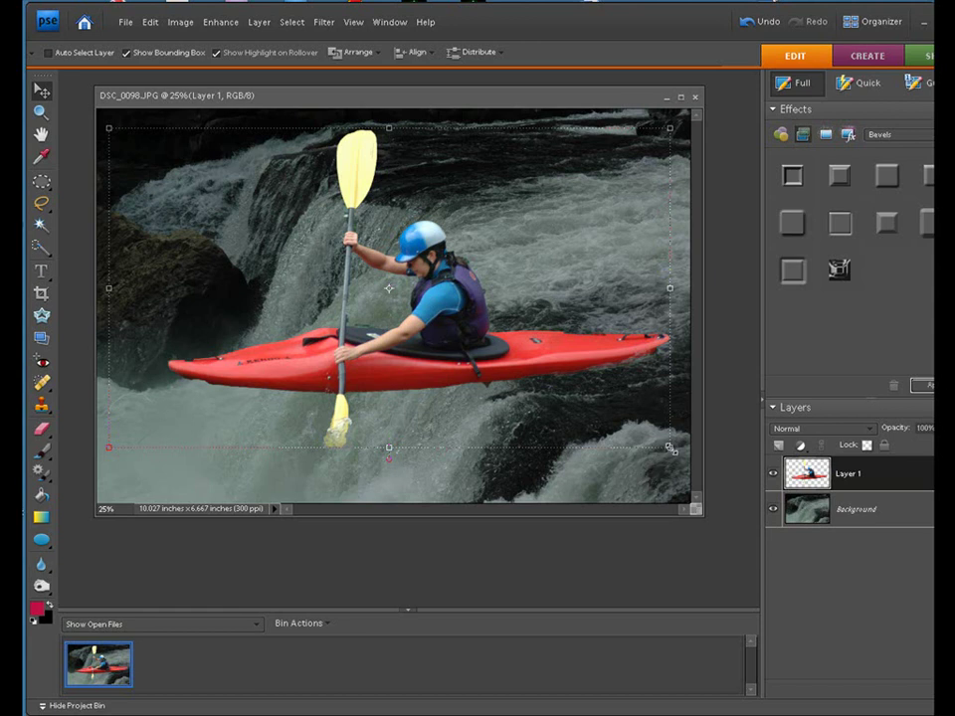
left_click_drag(671, 449, 537, 359)
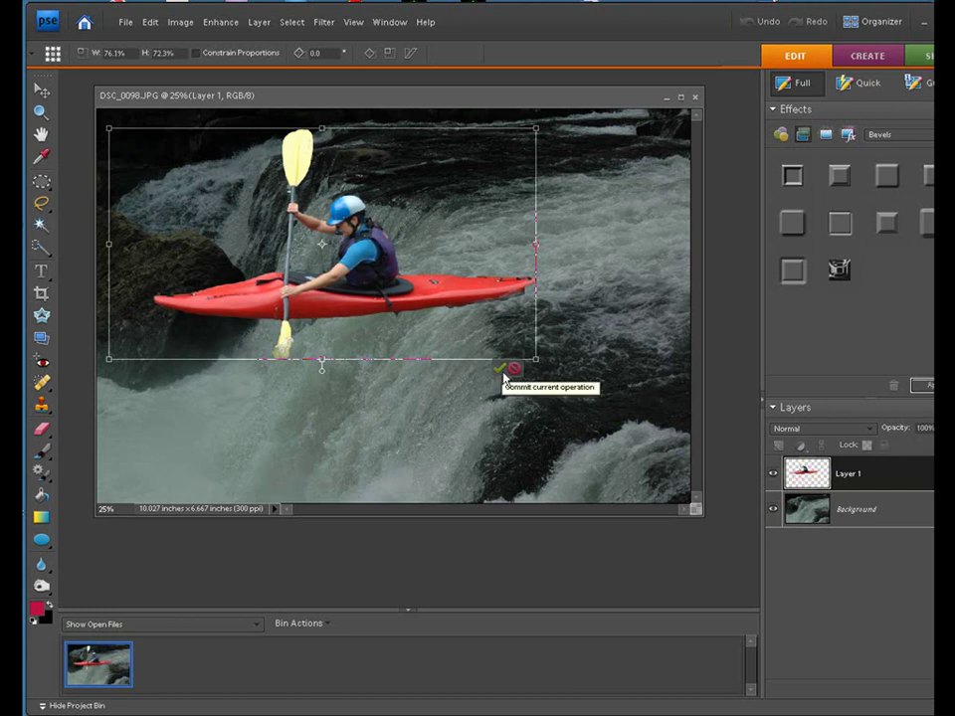
left_click(499, 369)
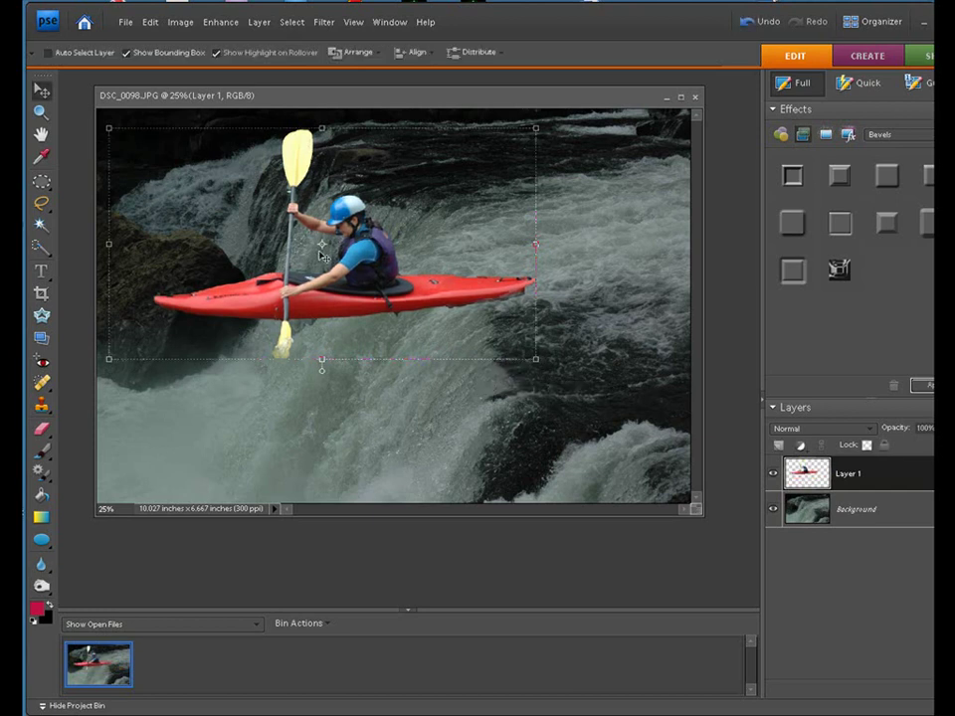
left_click_drag(323, 256, 490, 336)
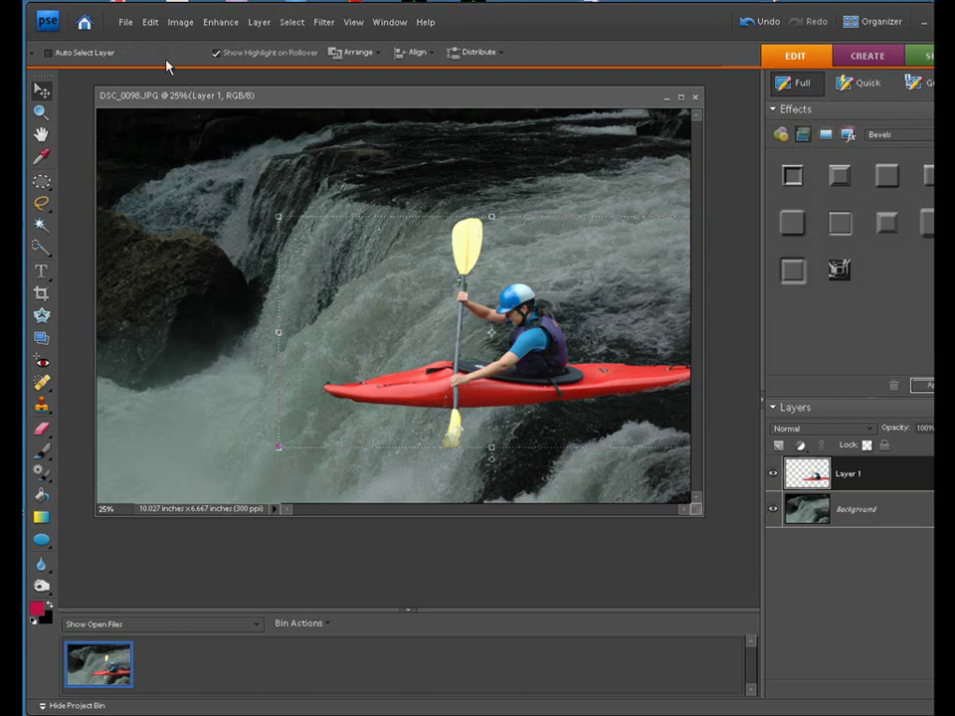
Free-rotate the kayaker layer to about -11.1° so the bow points downward, and shift it slightly lower over the falls
left_click(179, 23)
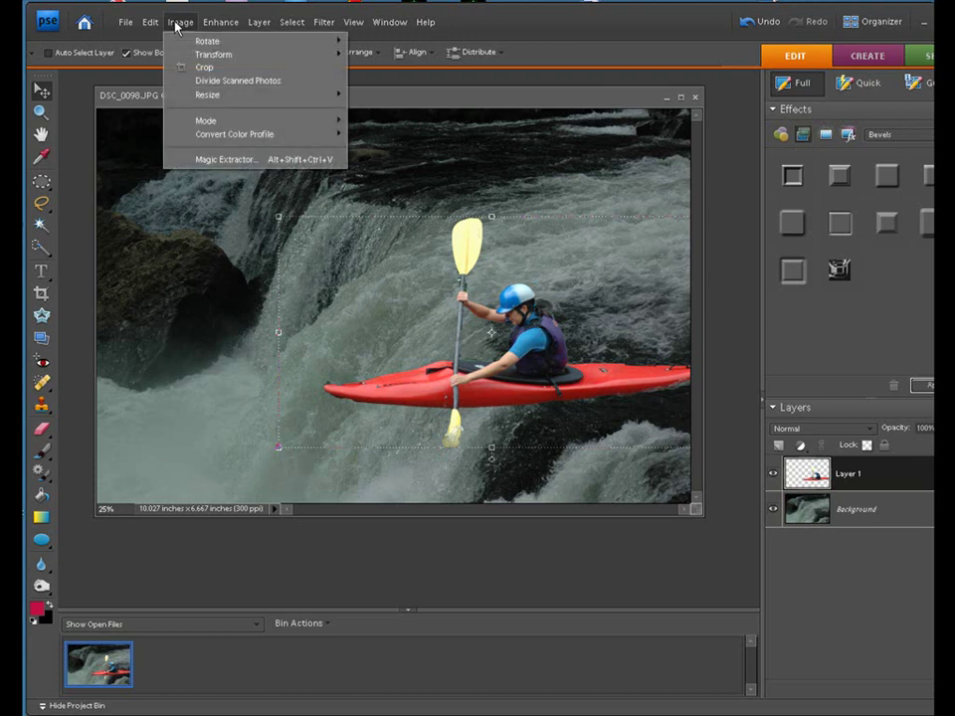
mouse_move(189, 40)
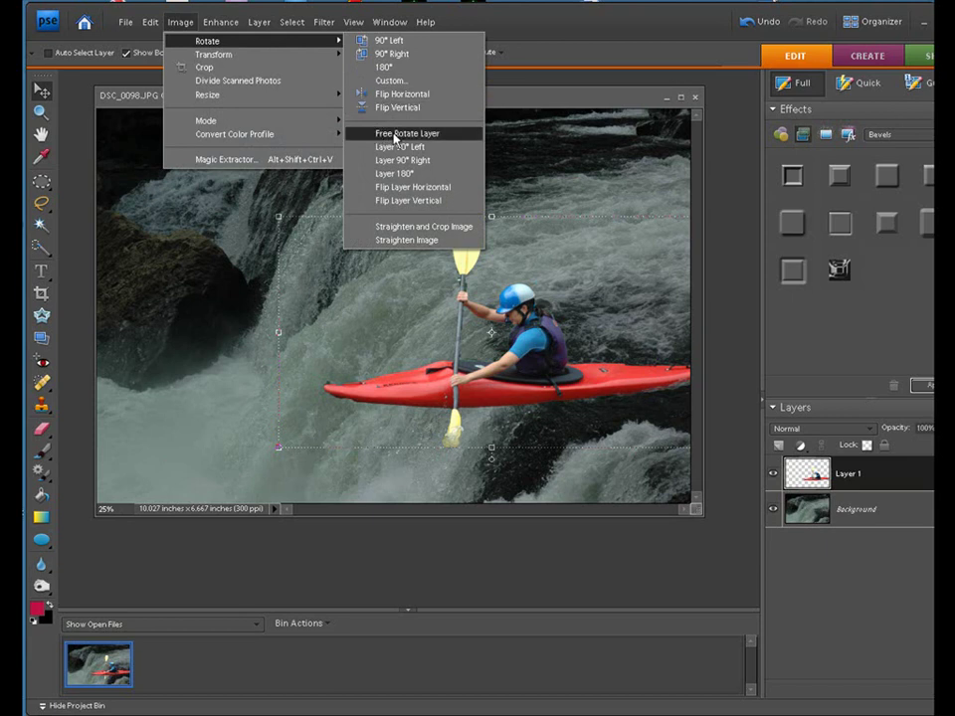
left_click(396, 136)
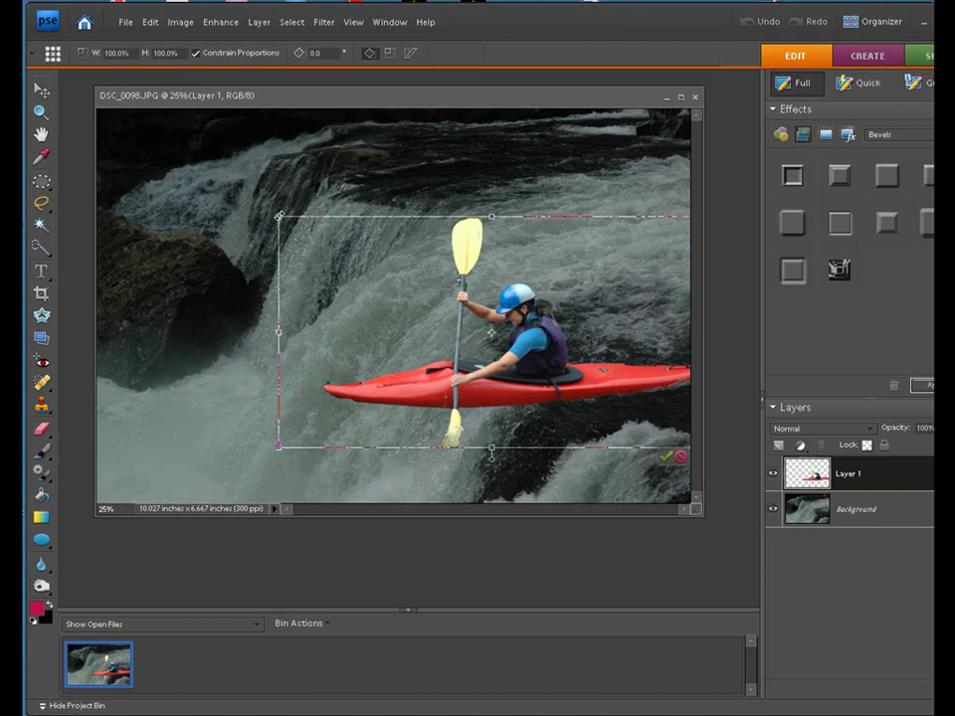
left_click_drag(280, 216, 291, 271)
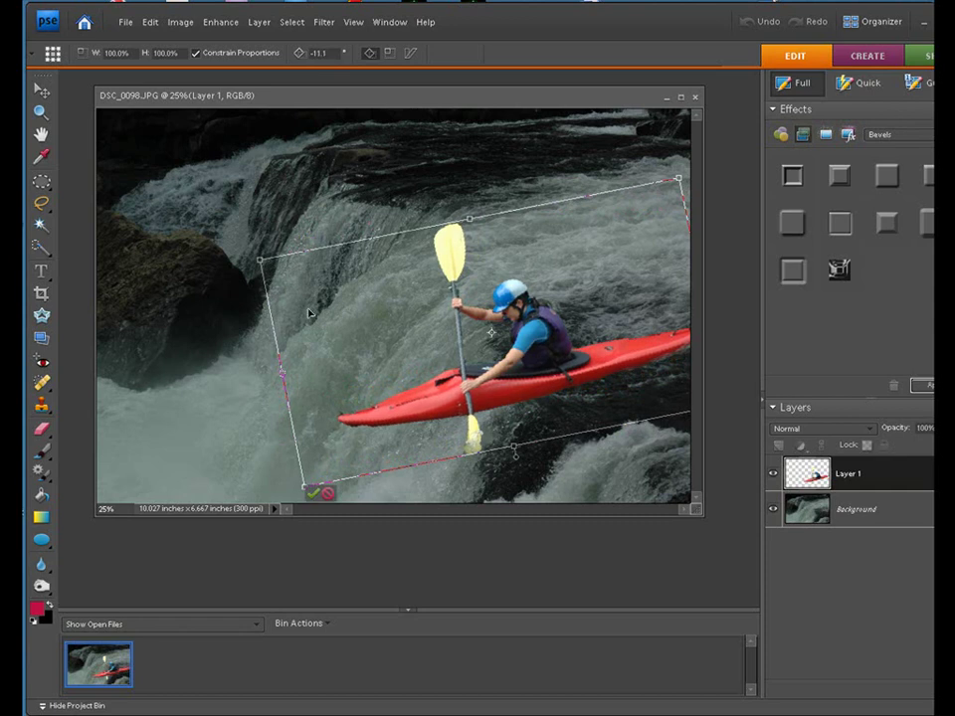
left_click(314, 493)
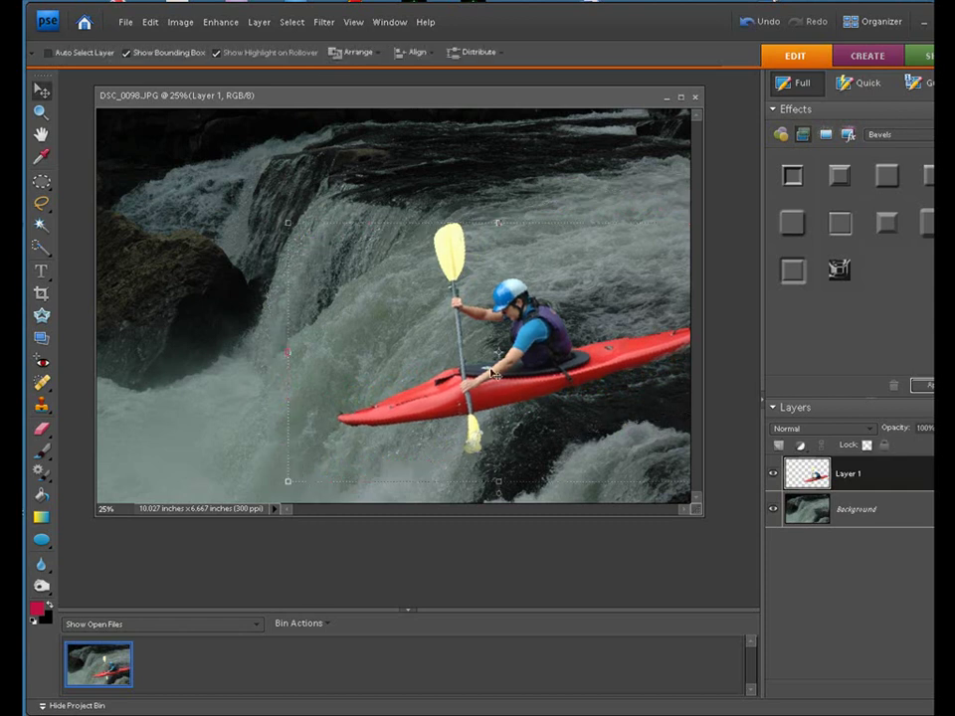
left_click_drag(533, 333, 538, 356)
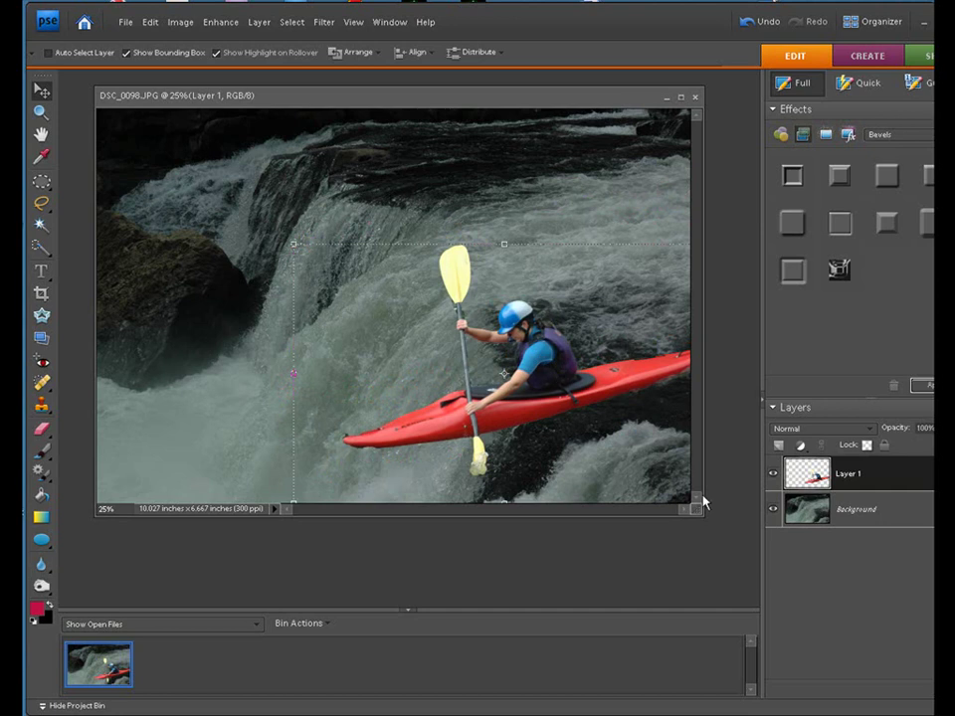
left_click(893, 507)
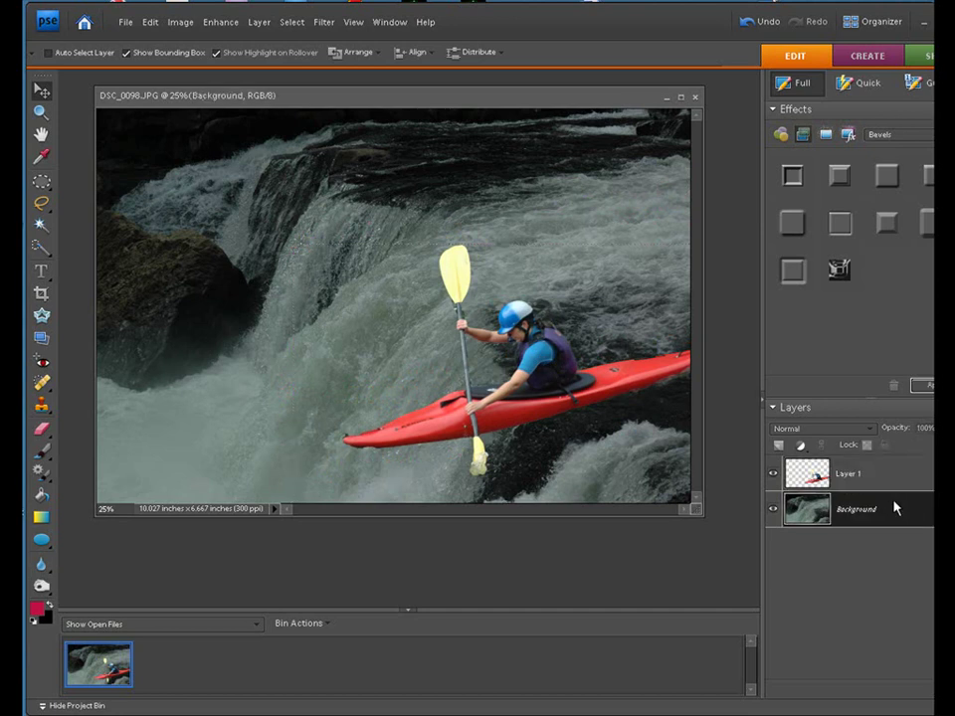
left_click(892, 473)
left_click(896, 515)
left_click(879, 482)
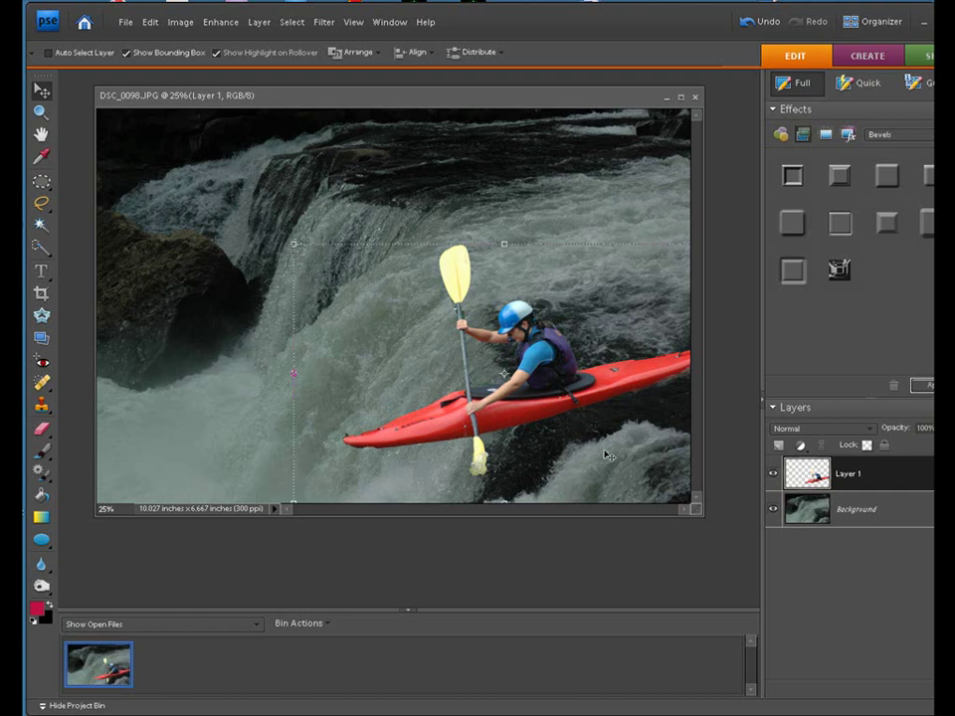
left_click(890, 514)
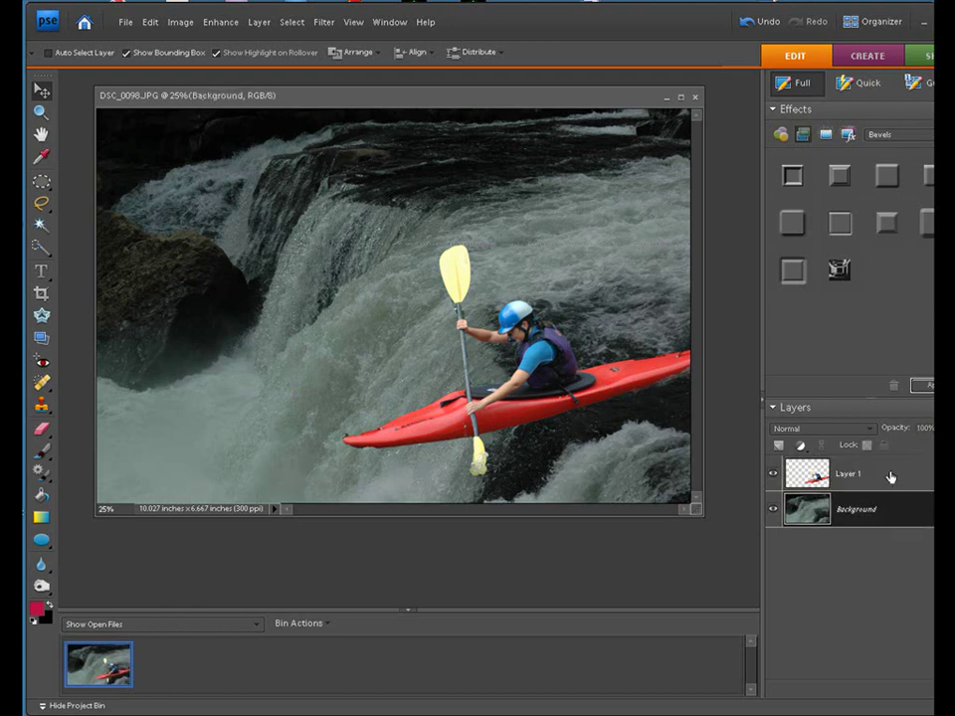
Add a Levels adjustment layer with default levels above the kayaker's Layer 1 and group it with that layer
left_click(892, 478)
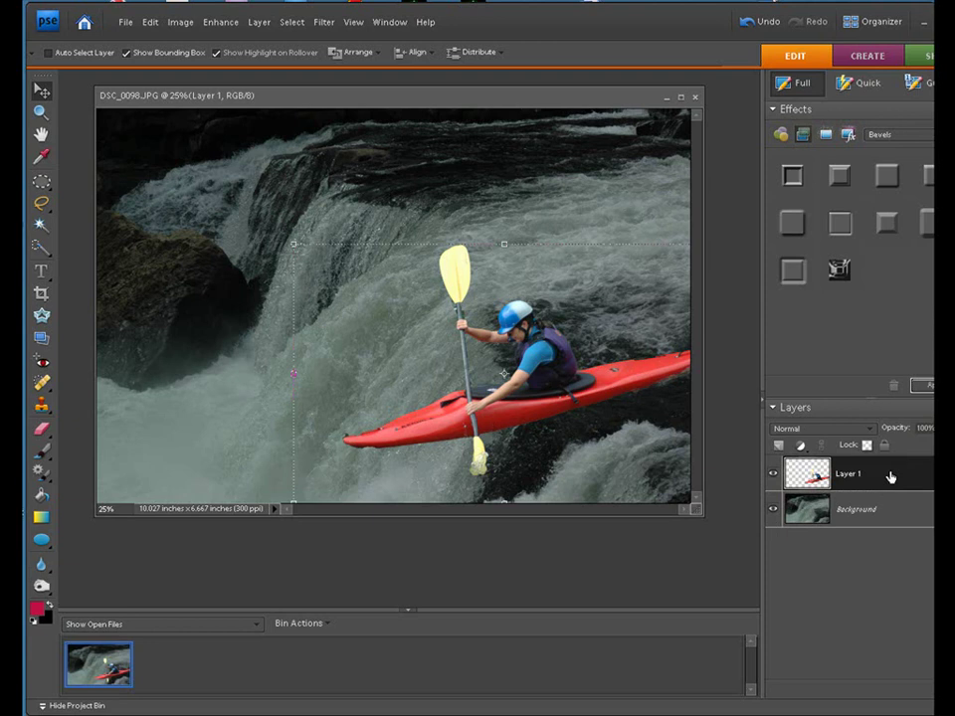
left_click(808, 453)
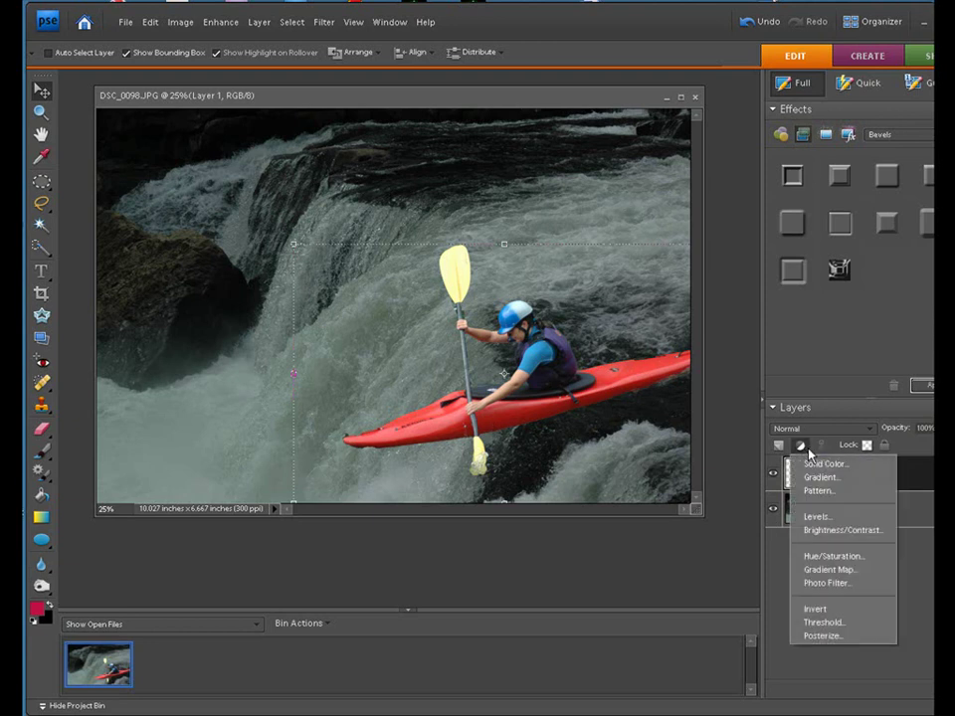
left_click(816, 518)
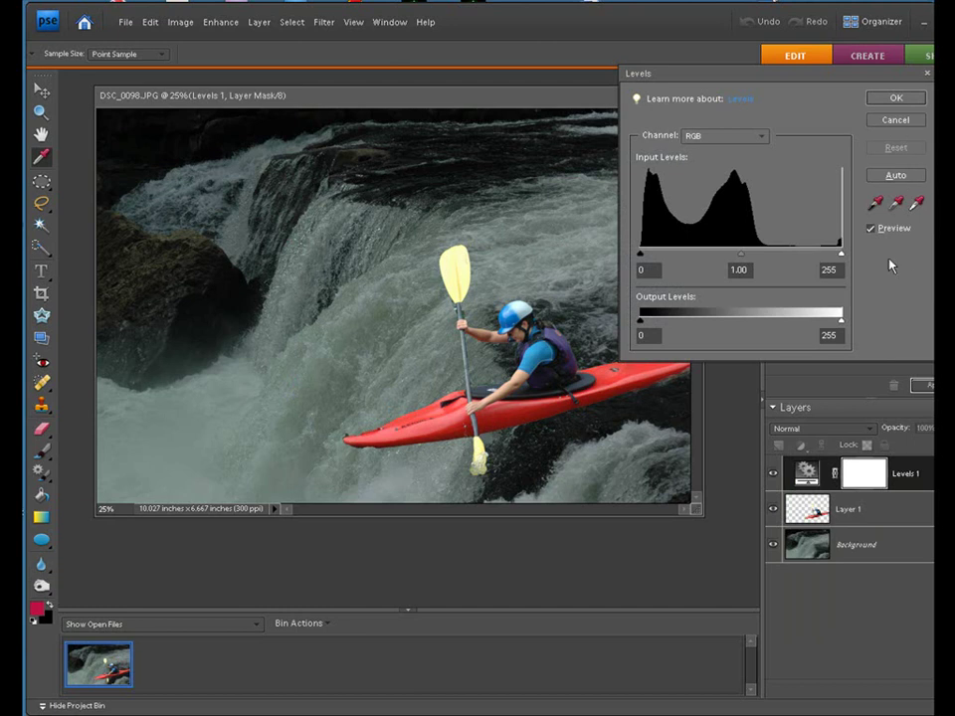
mouse_move(843, 257)
left_mouse_down()
mouse_move(772, 257)
mouse_move(851, 260)
left_mouse_up()
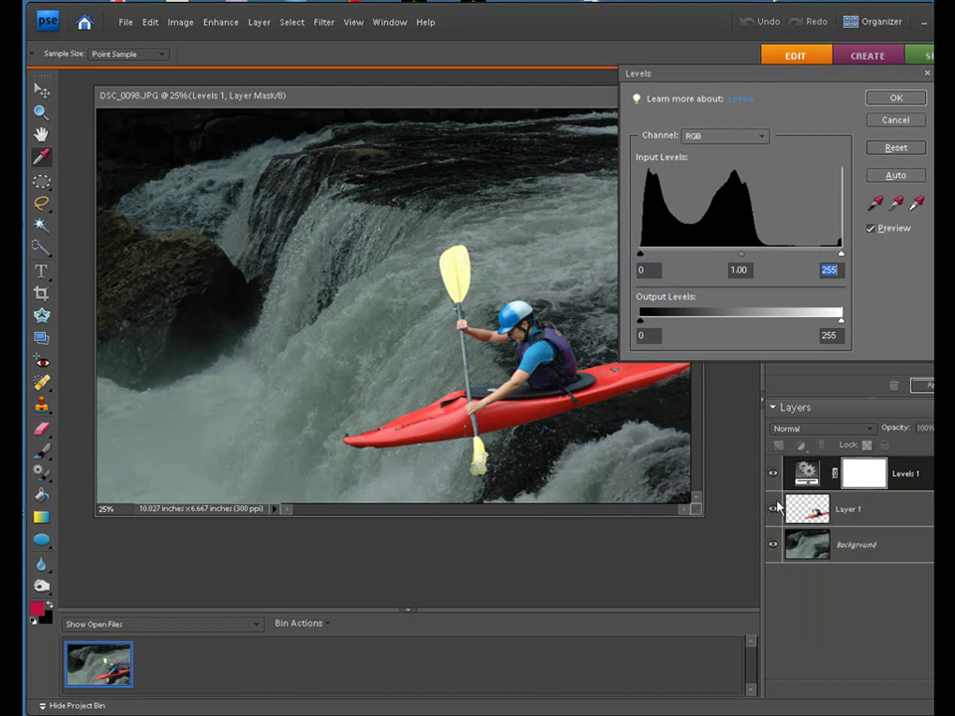
left_click(890, 101)
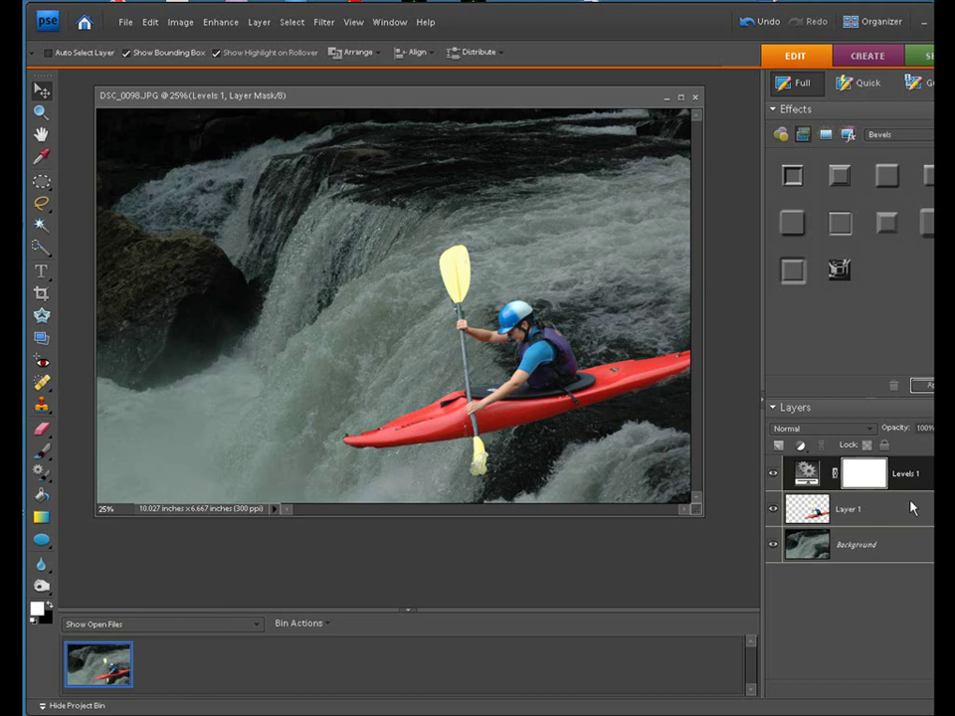
key("ctrl+g")
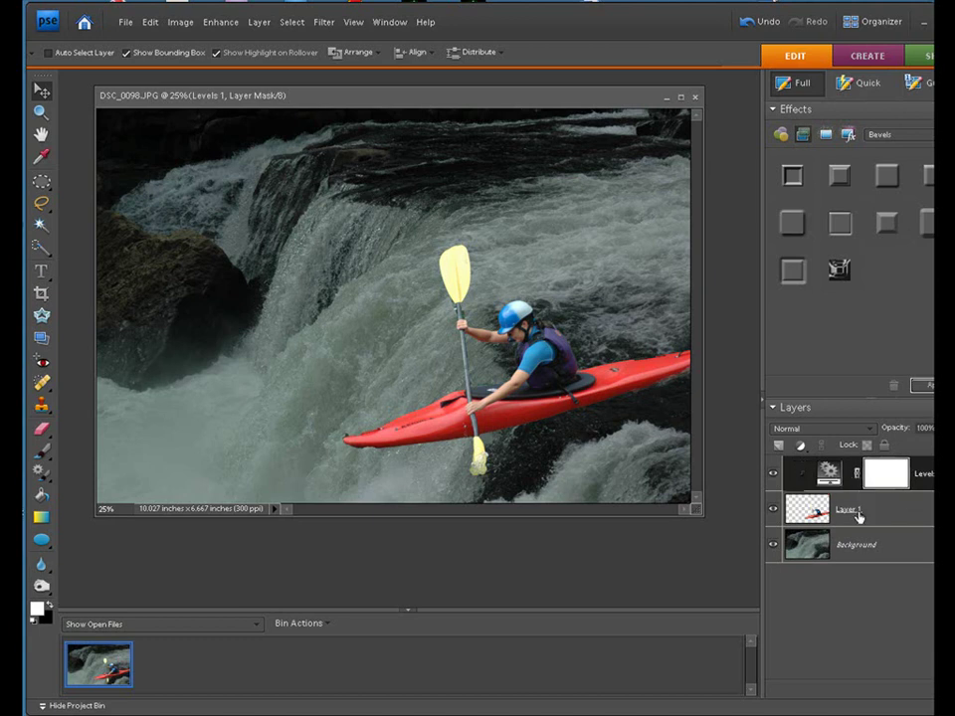
Darken the kayaker through the grouped Levels adjustment, with black input level 11, midtone 0.78 and white input level 255
double_click(834, 479)
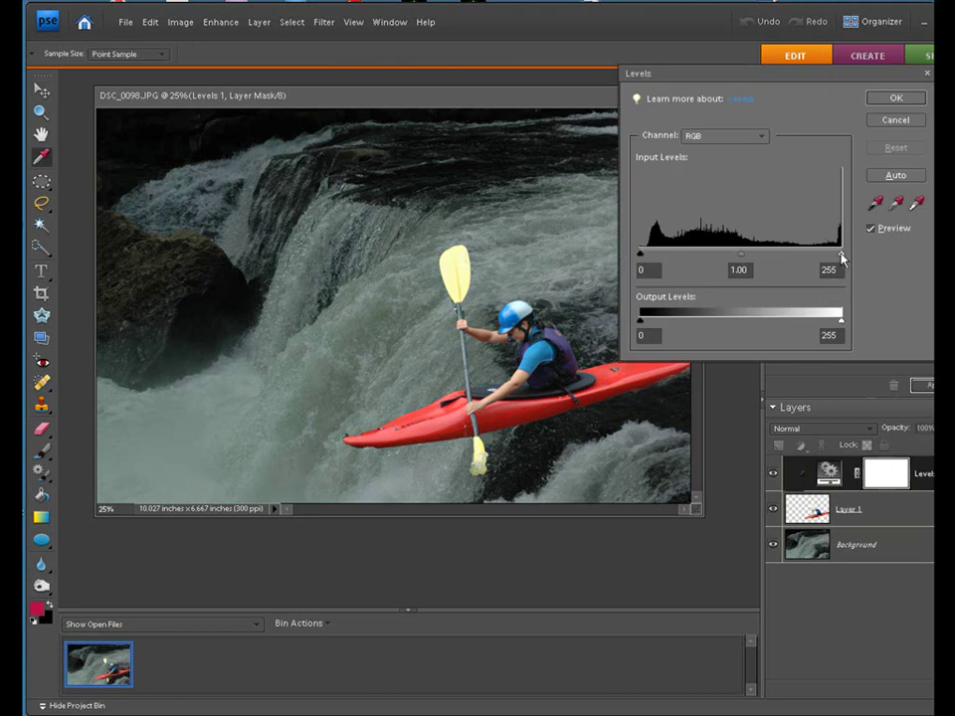
mouse_move(842, 258)
left_mouse_down()
mouse_move(717, 257)
mouse_move(806, 257)
mouse_move(816, 274)
mouse_move(828, 261)
mouse_move(804, 257)
mouse_move(822, 268)
mouse_move(812, 266)
mouse_move(827, 259)
mouse_move(817, 266)
mouse_move(800, 256)
mouse_move(842, 252)
left_mouse_up()
mouse_move(740, 259)
left_mouse_down()
mouse_move(767, 257)
mouse_move(756, 256)
left_mouse_up()
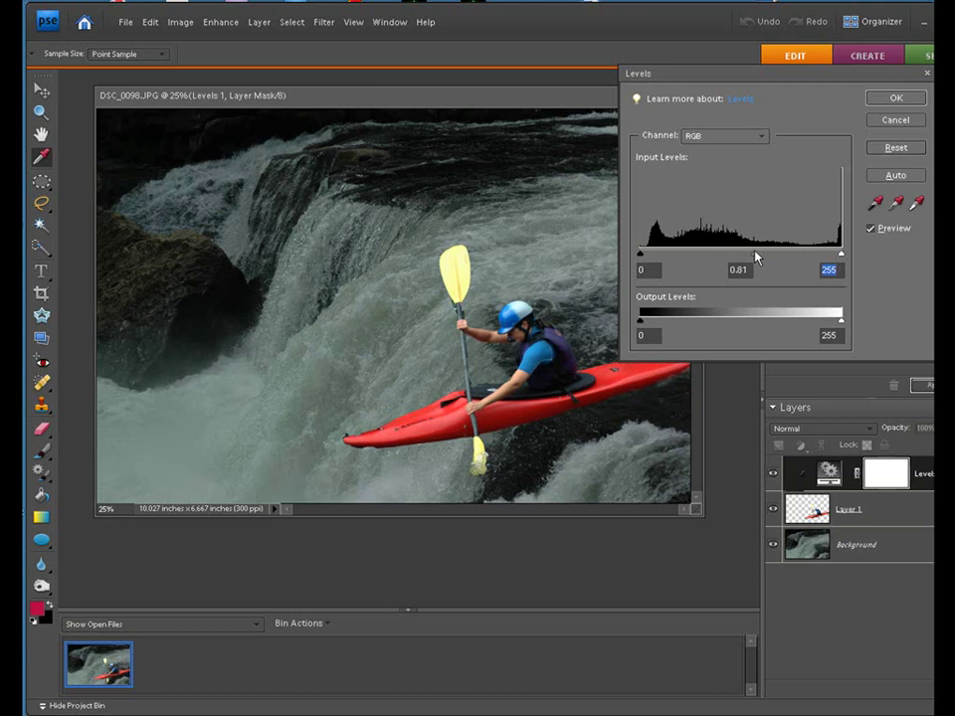
left_click(758, 259)
left_click_drag(643, 260, 649, 261)
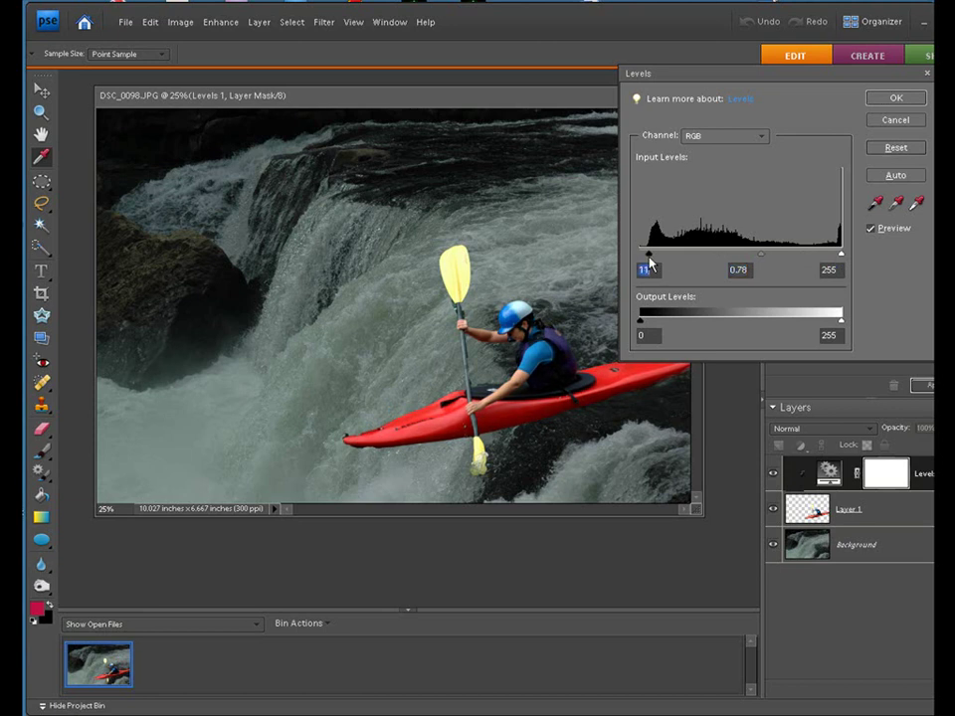
left_click(892, 104)
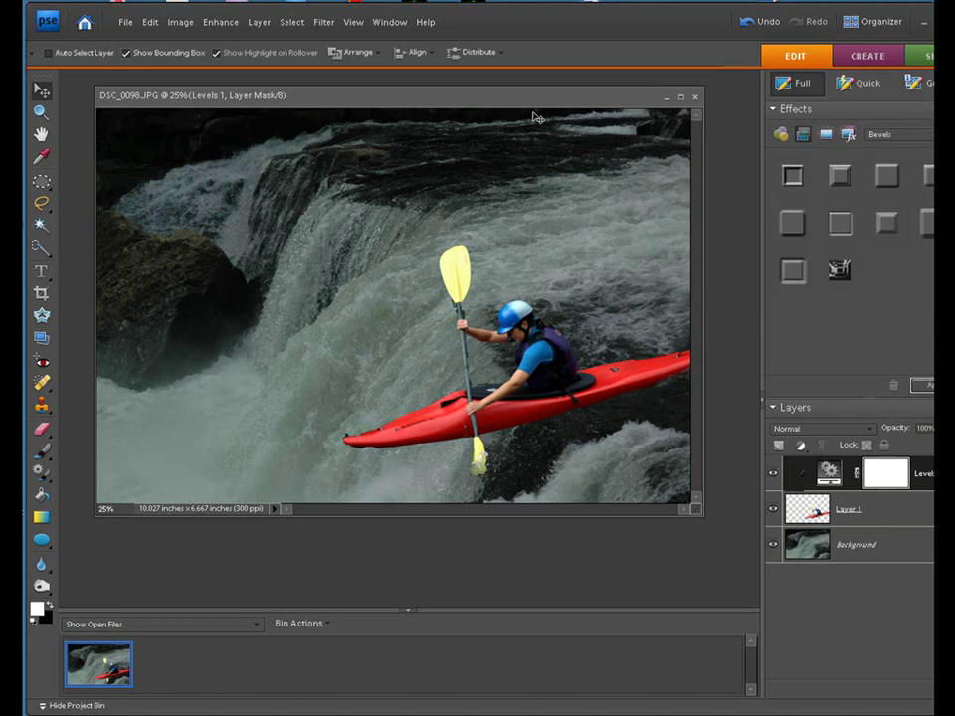
left_click(353, 22)
left_click(356, 93)
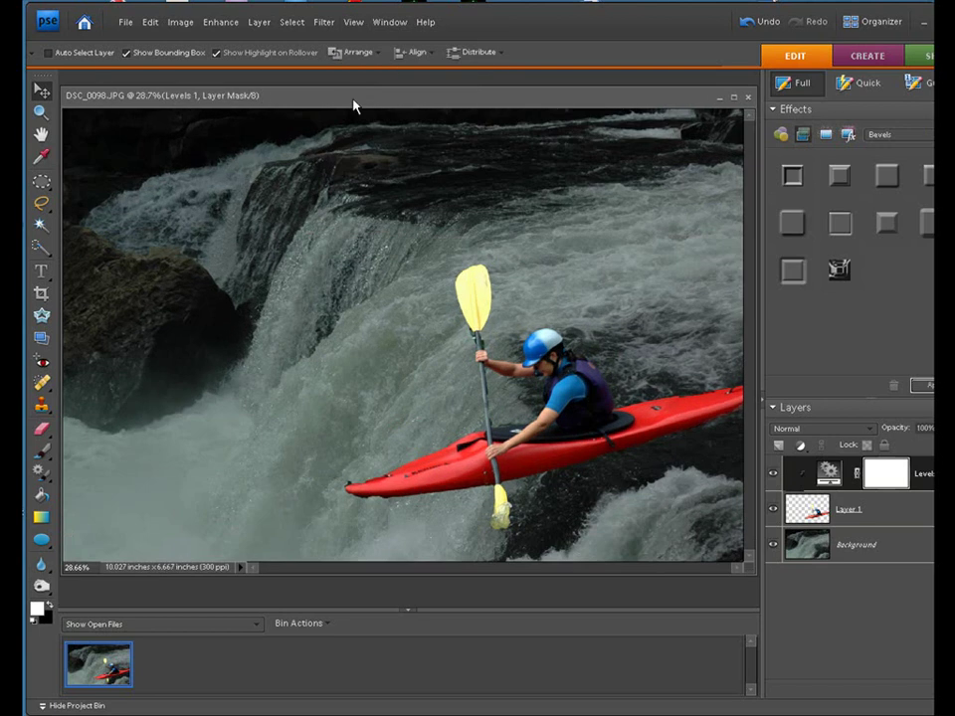